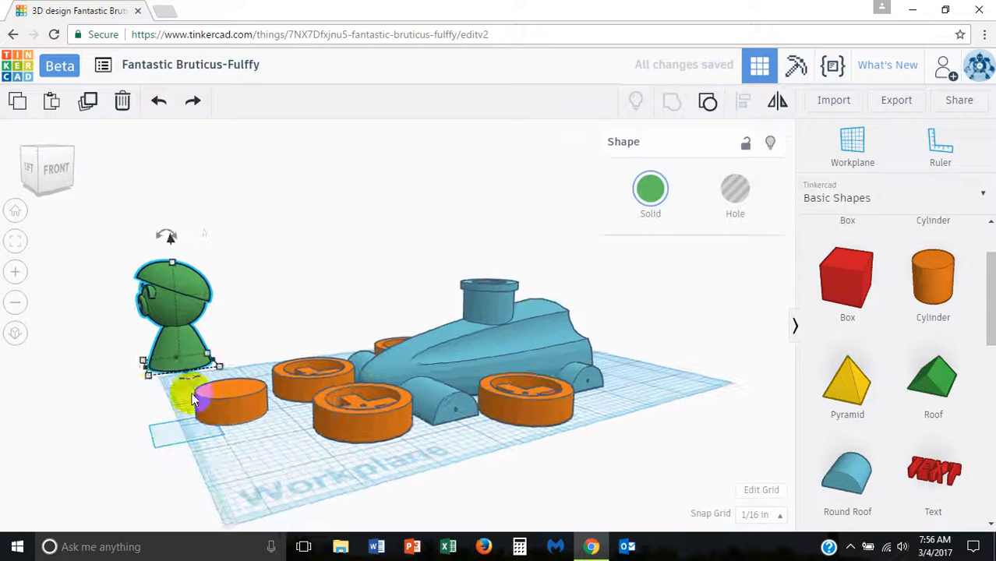
Step: Centre the green figure and the small solid orange cylinder on each other horizontally with Align
left_click_drag(95, 318, 235, 463)
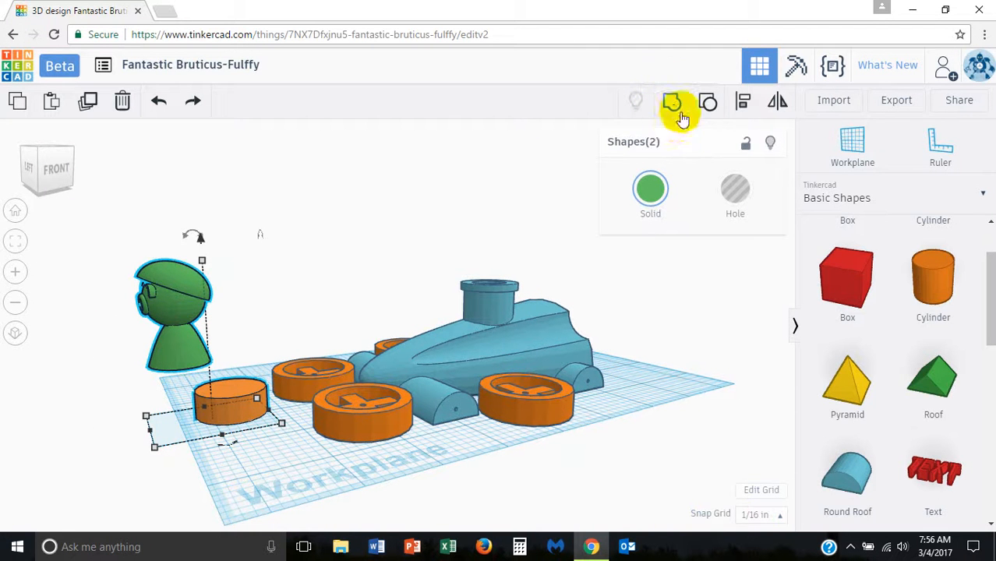
left_click(745, 103)
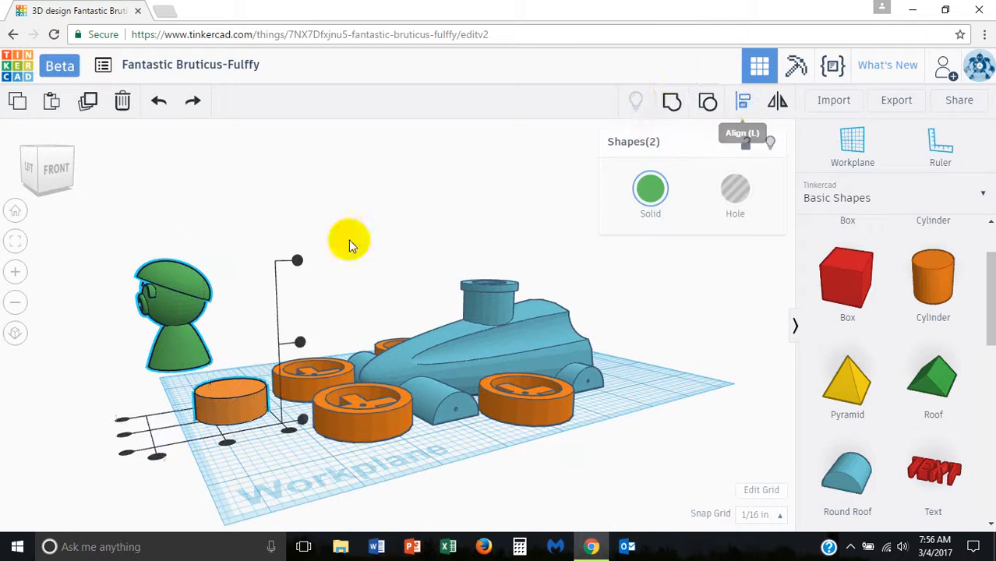
left_click(226, 441)
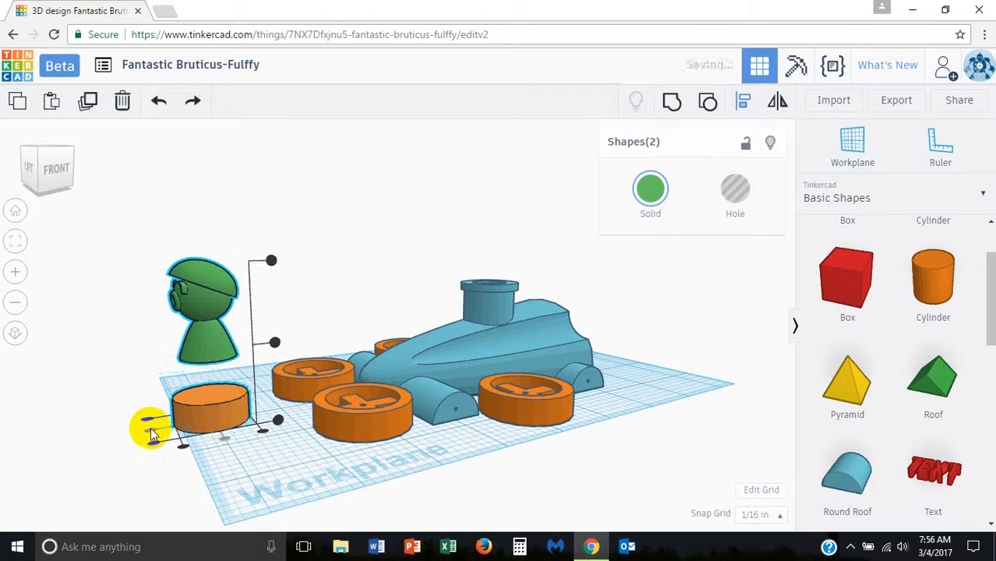
left_click(133, 350)
Step: Lower the green figure 0.563 in so that it sits in the orange cylinder
right_click_drag(233, 396, 222, 379)
left_click(222, 379)
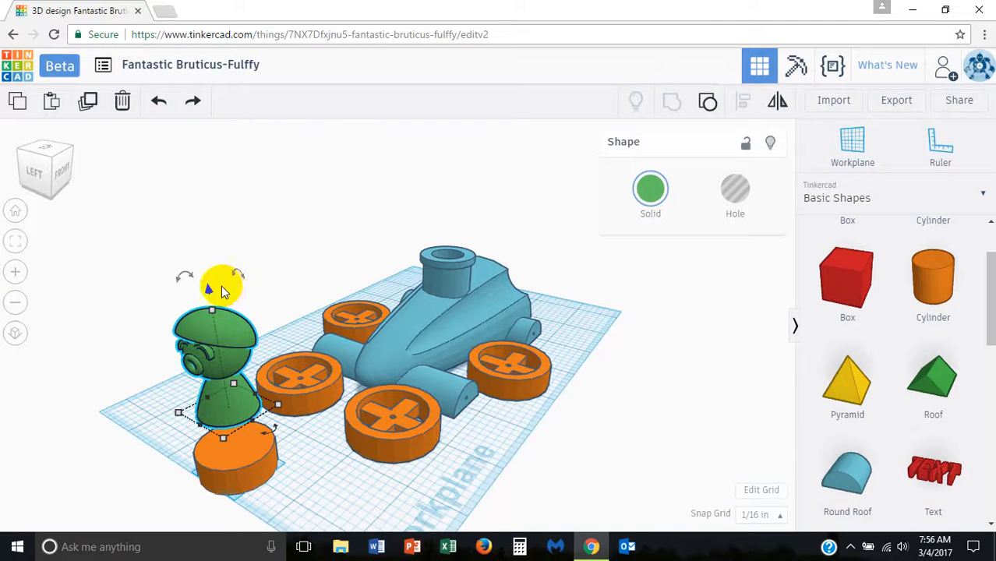
left_click_drag(209, 288, 207, 331)
scroll(255, 477, "up", 2)
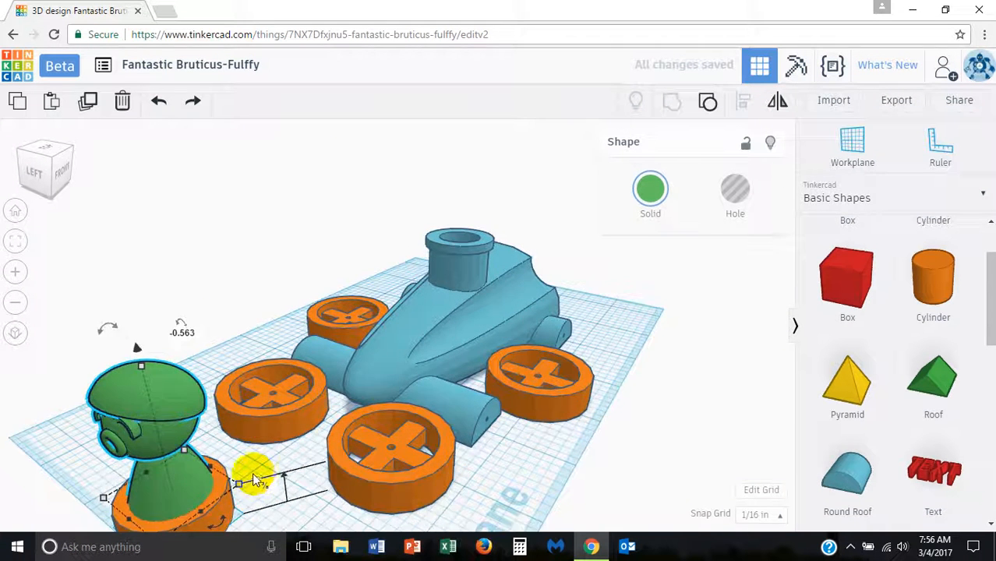
middle_click_drag(255, 477, 314, 384)
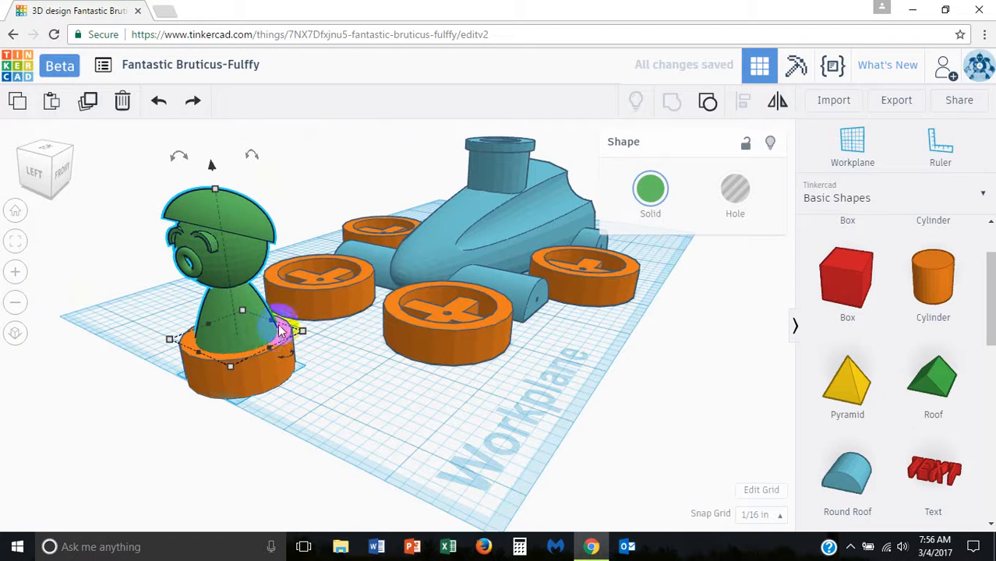
Step: Shrink the orange cylinder under the figure to 7/8 by 7/8 in
left_click(270, 373)
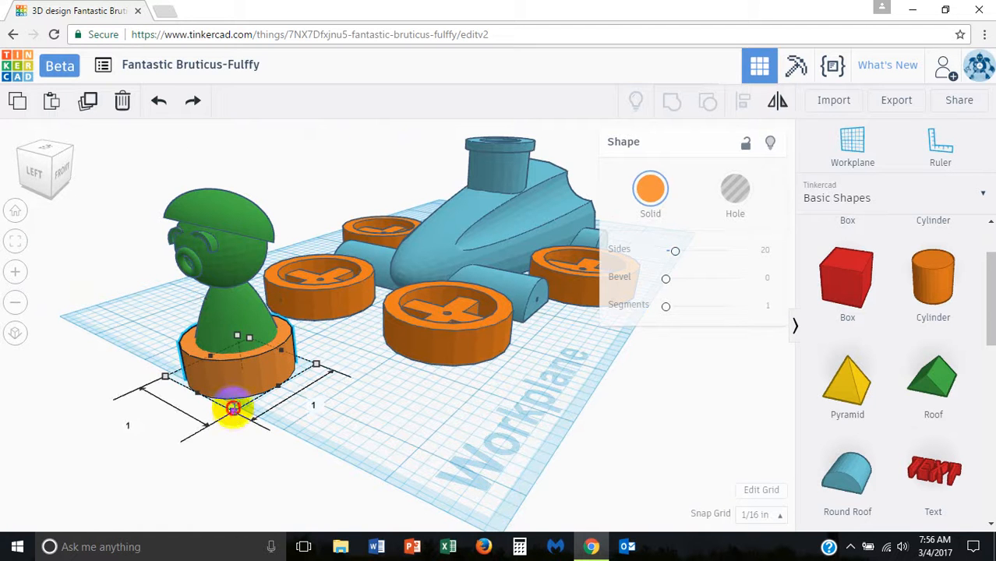
left_click_drag(233, 408, 233, 399)
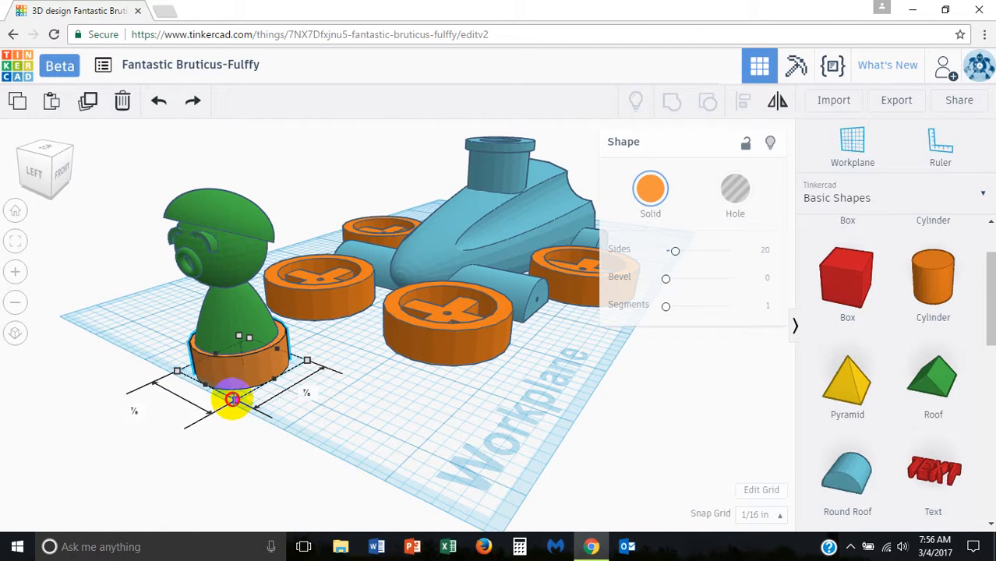
left_click(356, 397)
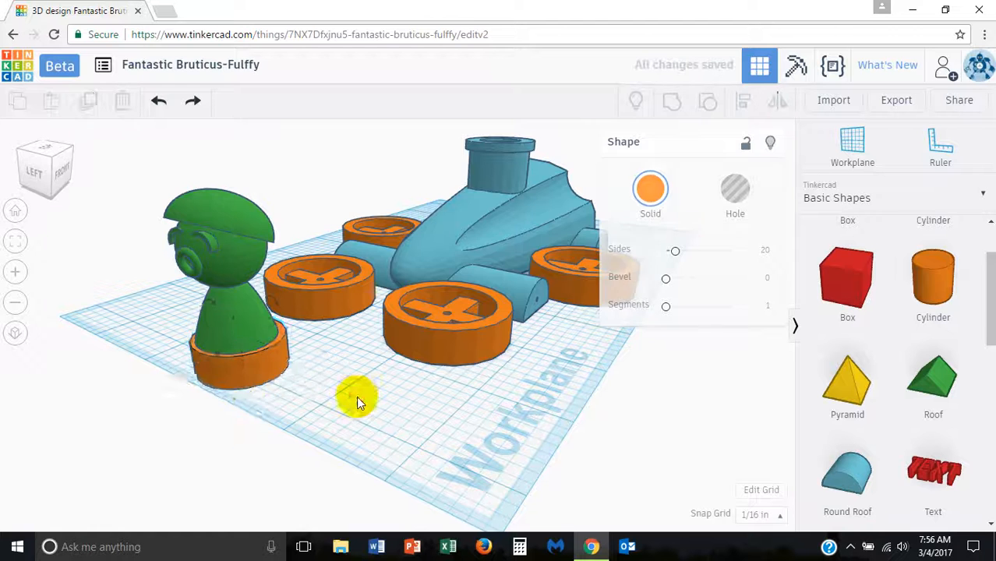
Step: Realign the green figure and its shrunken orange base along the workplane's depth so their centres match
right_click_drag(331, 404, 252, 398)
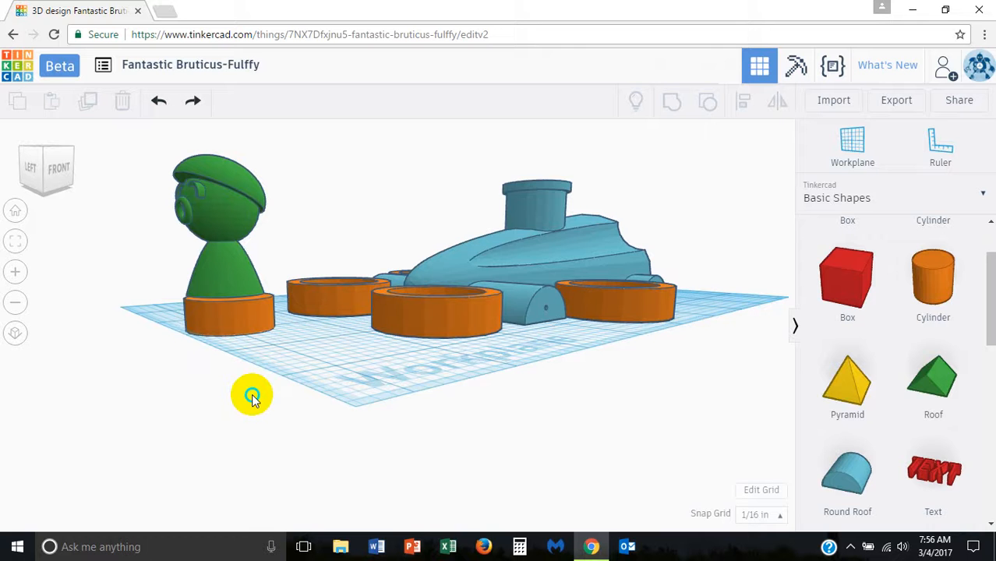
right_click_drag(252, 397, 172, 362)
left_click_drag(131, 315, 238, 390)
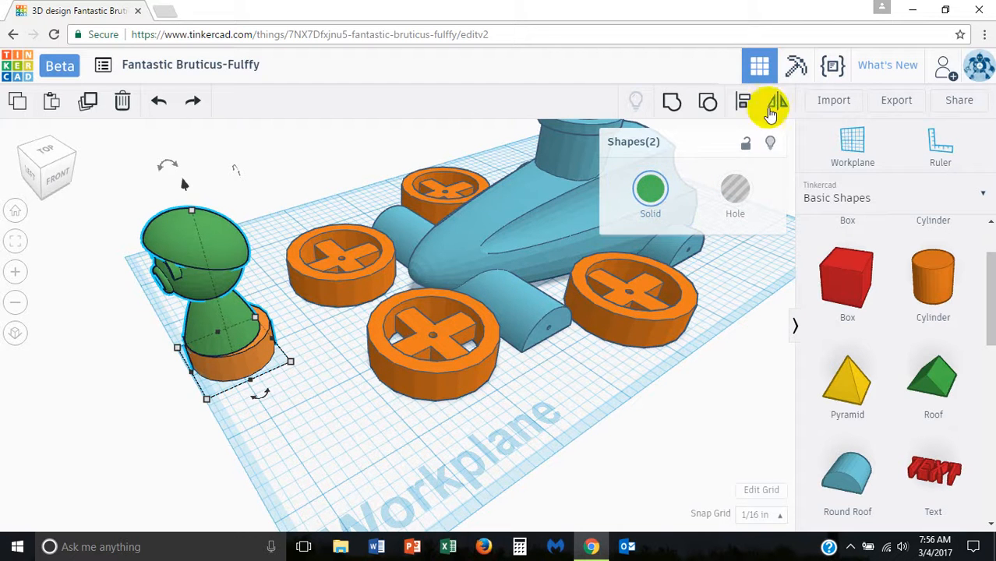
left_click(744, 101)
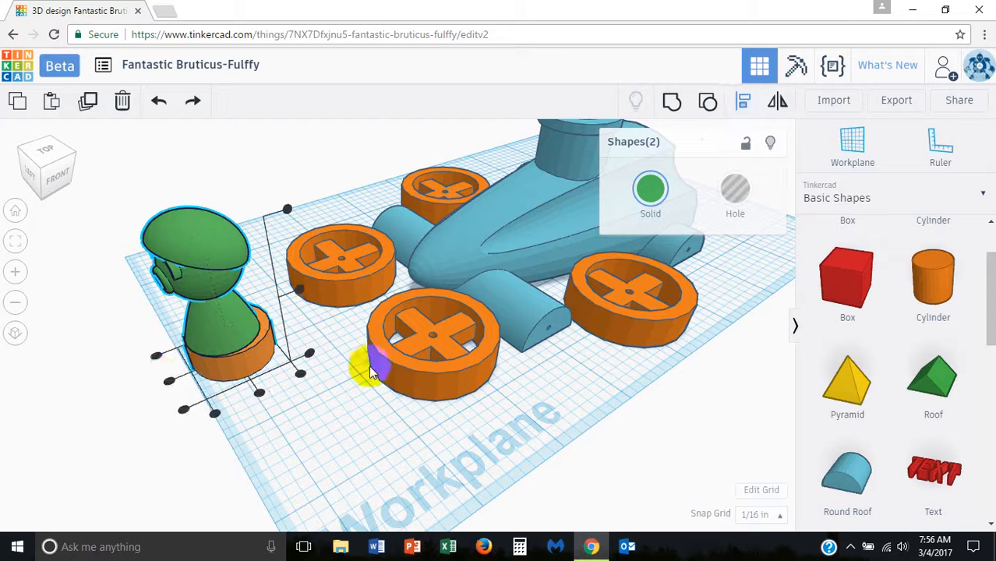
left_click(169, 380)
left_click(243, 419)
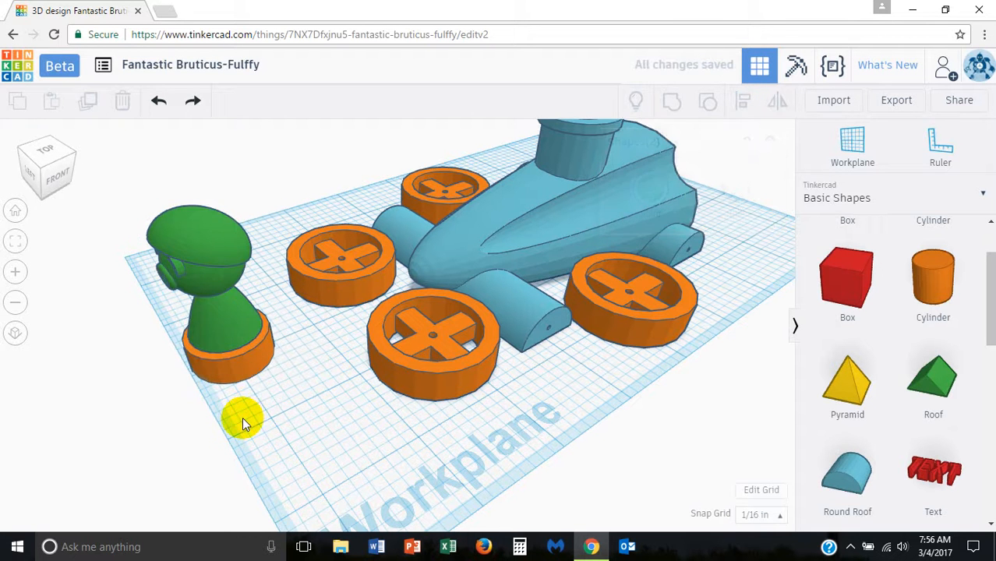
Step: Raise the green figure slightly and reduce the orange cylinder's footprint a little more
left_click(199, 206)
mouse_move(187, 186)
left_mouse_down()
mouse_move(177, 166)
mouse_move(175, 205)
mouse_move(176, 172)
mouse_move(181, 187)
mouse_move(182, 176)
left_mouse_up()
left_click(242, 384)
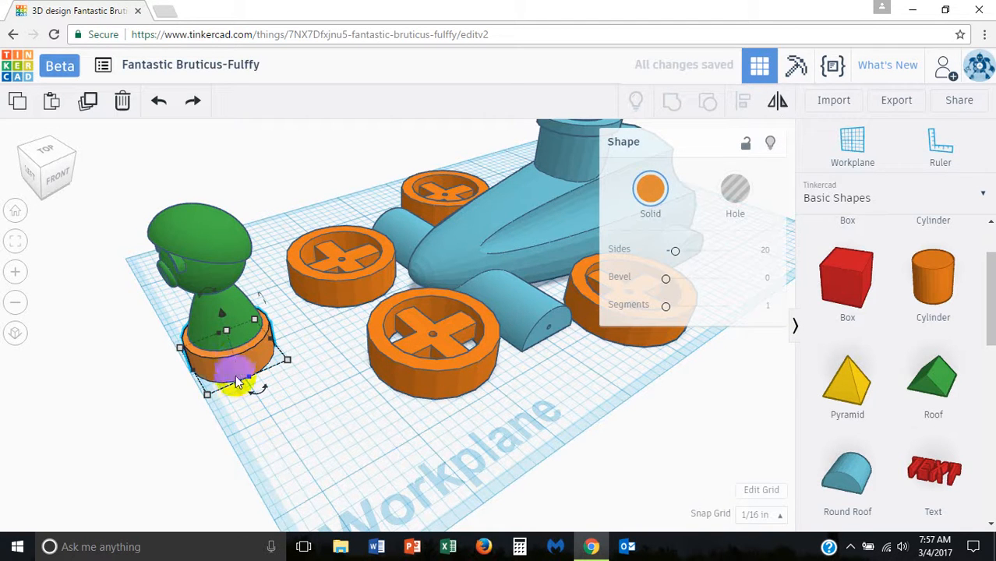
left_click_drag(207, 393, 267, 400)
Step: Select the figure together with the resized orange cylinder and centre them in both horizontal directions
left_click(136, 302)
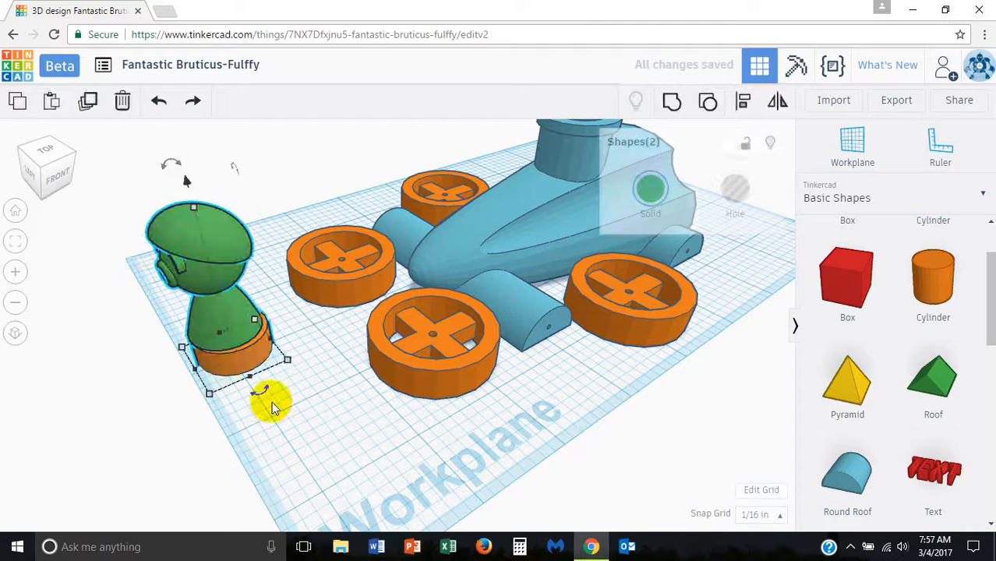
left_click(745, 106)
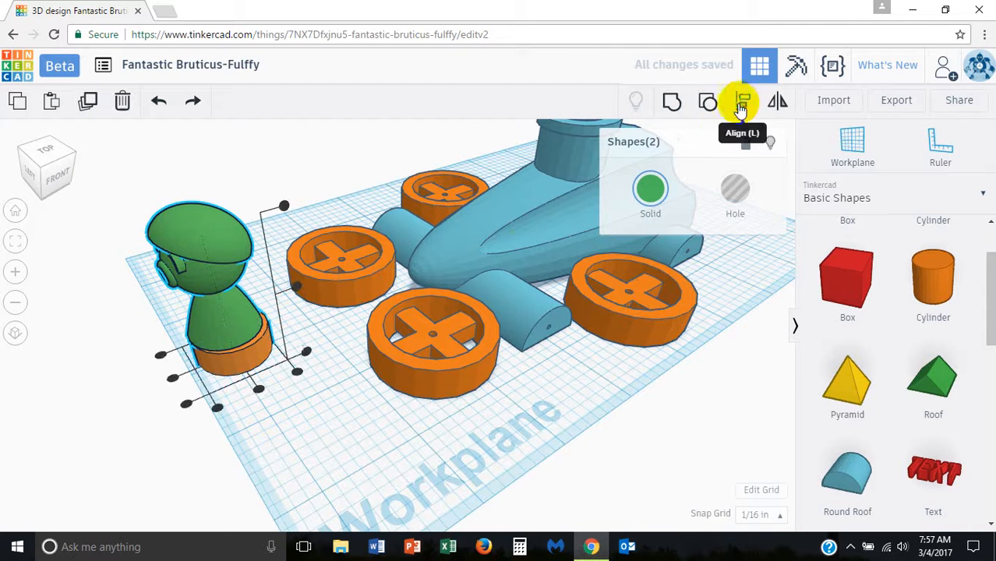
left_click(188, 390)
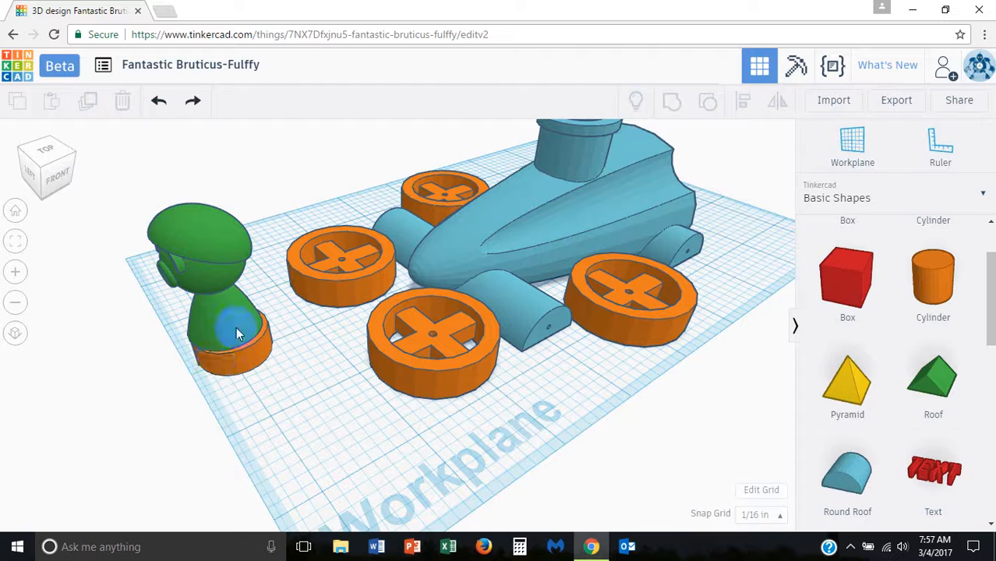
left_click_drag(227, 374, 227, 376)
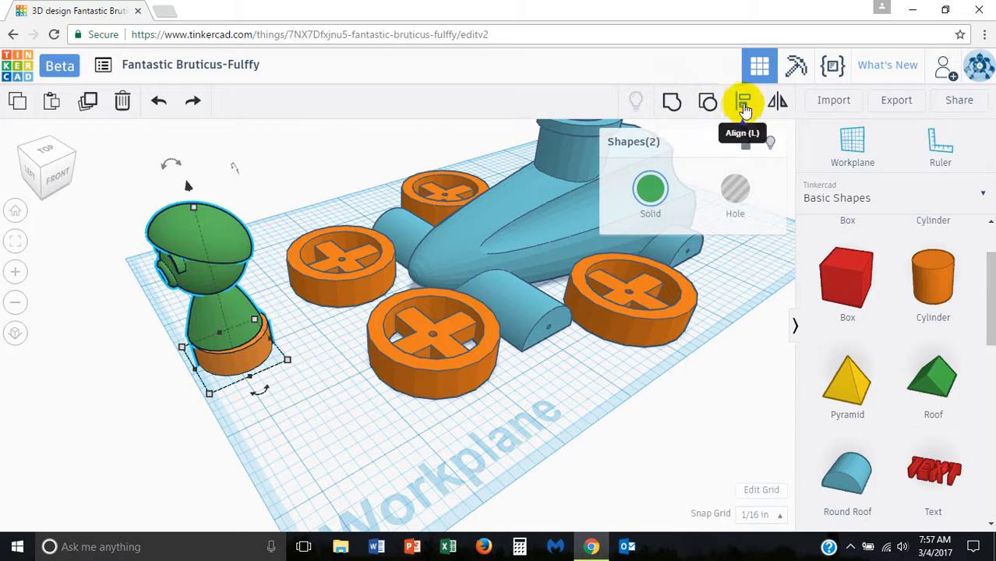
left_click(744, 101)
left_click(259, 389)
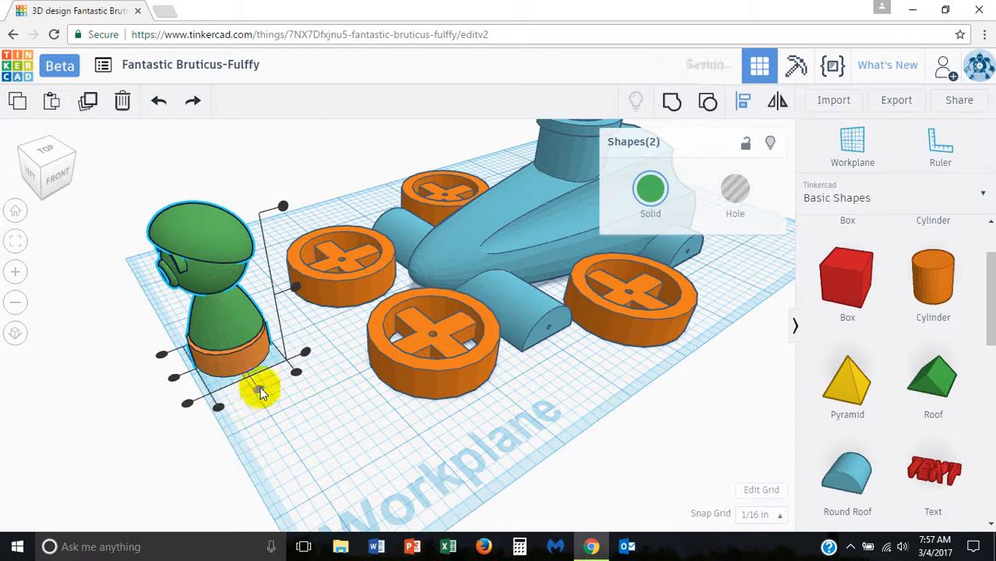
right_click_drag(226, 406, 209, 444)
mouse_move(211, 290)
right_mouse_down()
mouse_move(279, 404)
mouse_move(276, 376)
mouse_move(218, 289)
right_mouse_up()
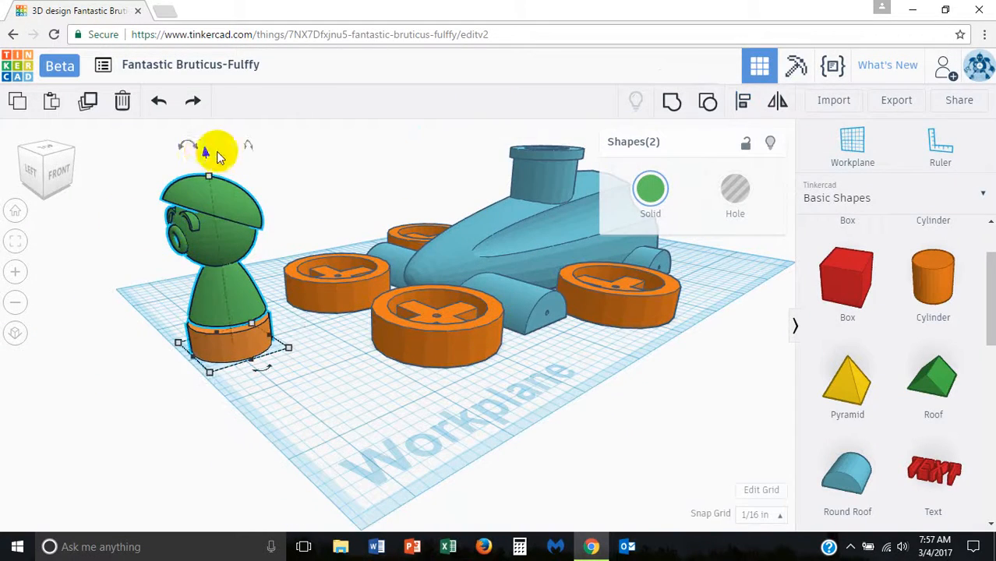
left_click_drag(205, 153, 205, 161)
left_click(124, 279)
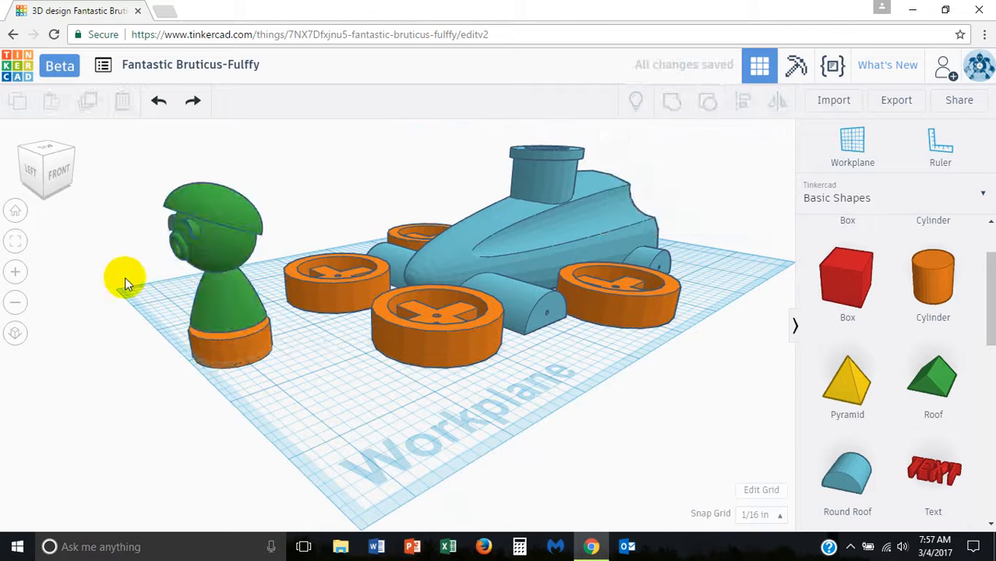
Step: Lower only the green figure by 0.062 in into the orange cylinder
left_click(204, 177)
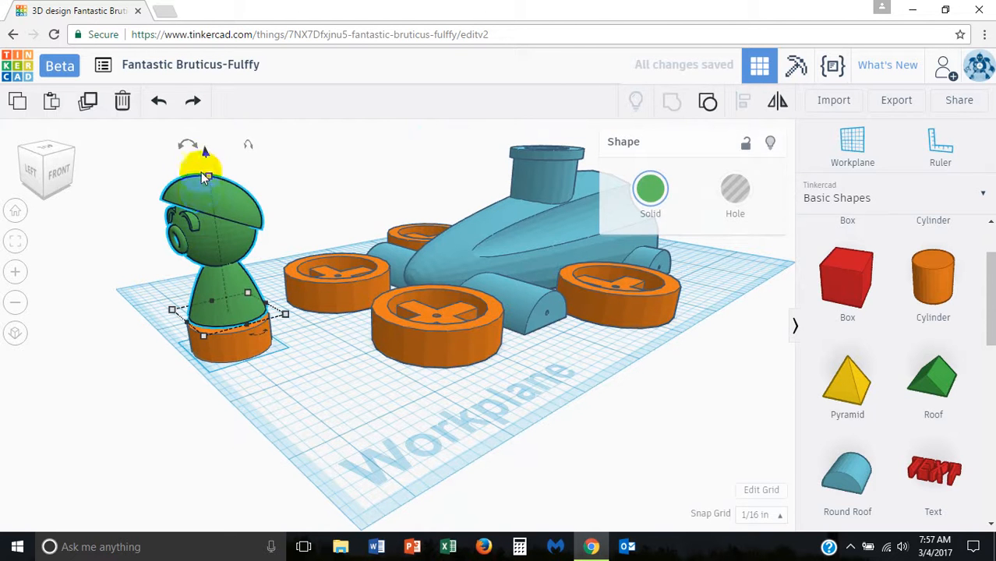
mouse_move(205, 156)
left_mouse_down()
mouse_move(204, 169)
mouse_move(204, 161)
left_mouse_up()
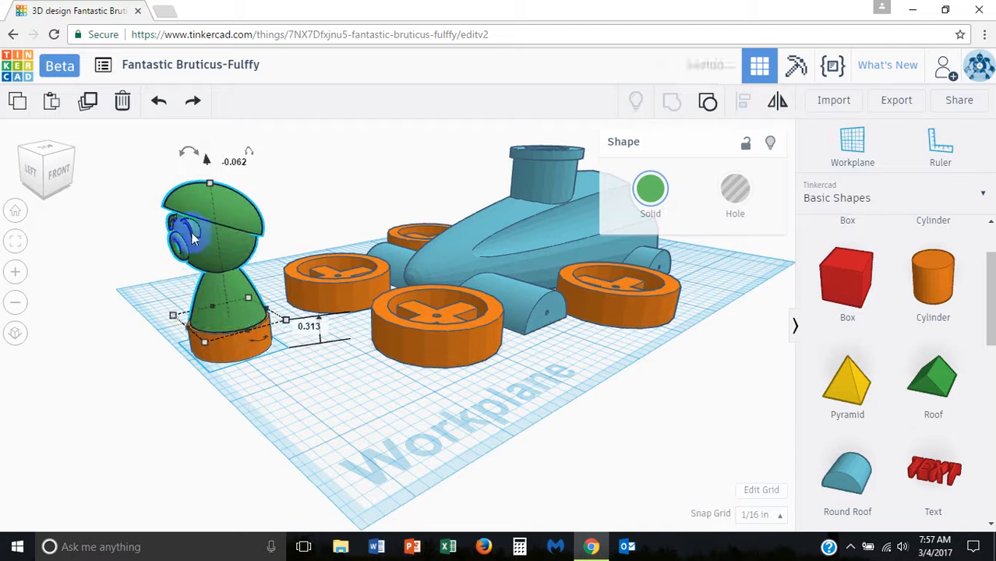
Step: Move the orange cylinder from under the figure onto the car body in front of the blue pipe, raising it 0.813 in
right_click_drag(156, 315, 238, 339)
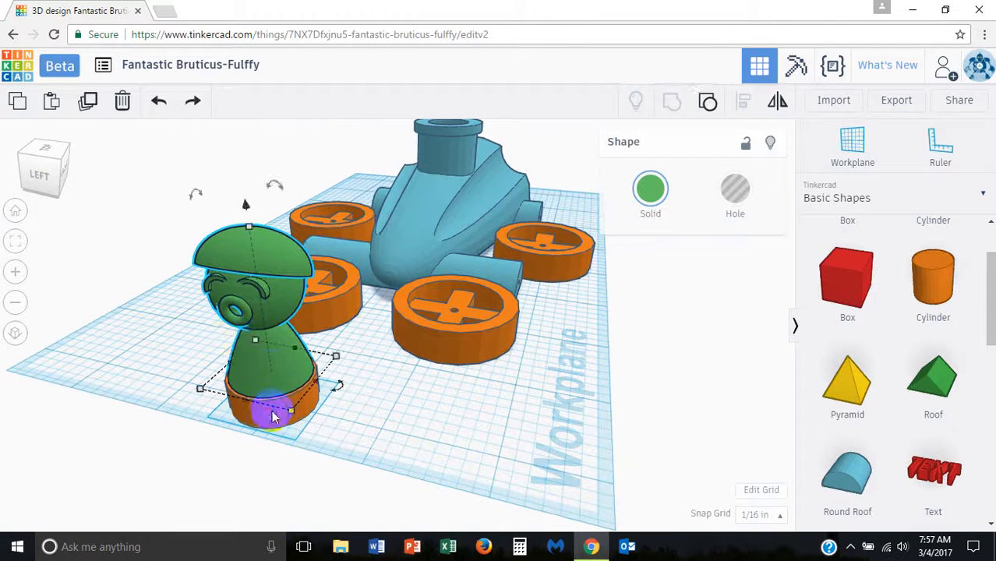
left_click(268, 417)
left_click_drag(266, 421, 387, 308)
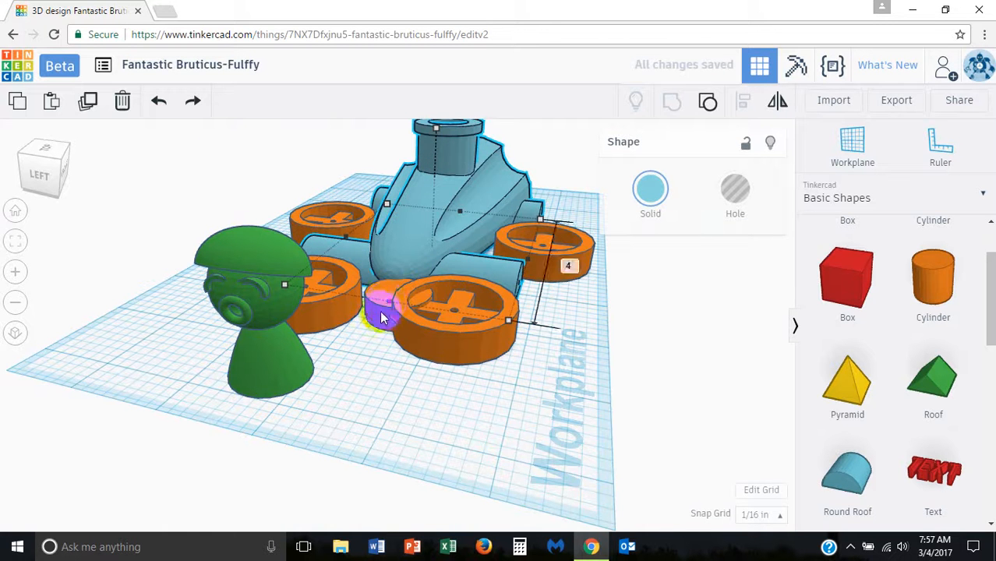
left_click(392, 296)
left_click_drag(400, 270, 400, 204)
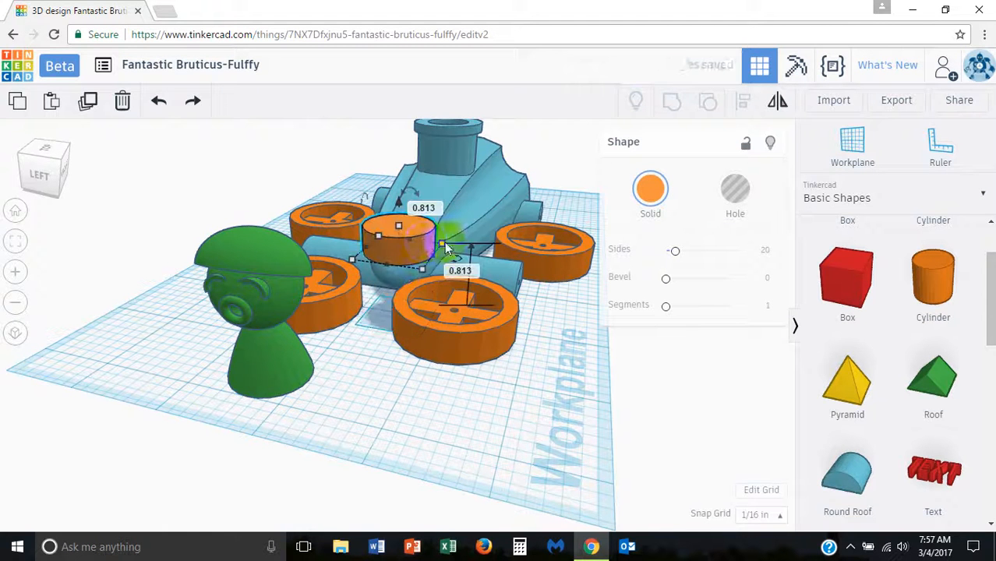
left_click_drag(415, 242, 439, 185)
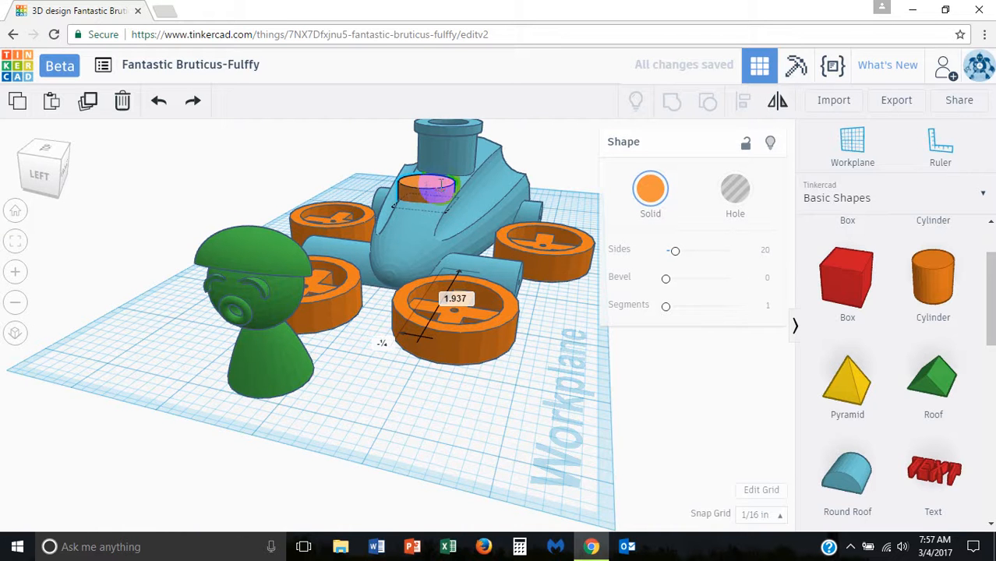
left_click_drag(427, 184, 427, 195)
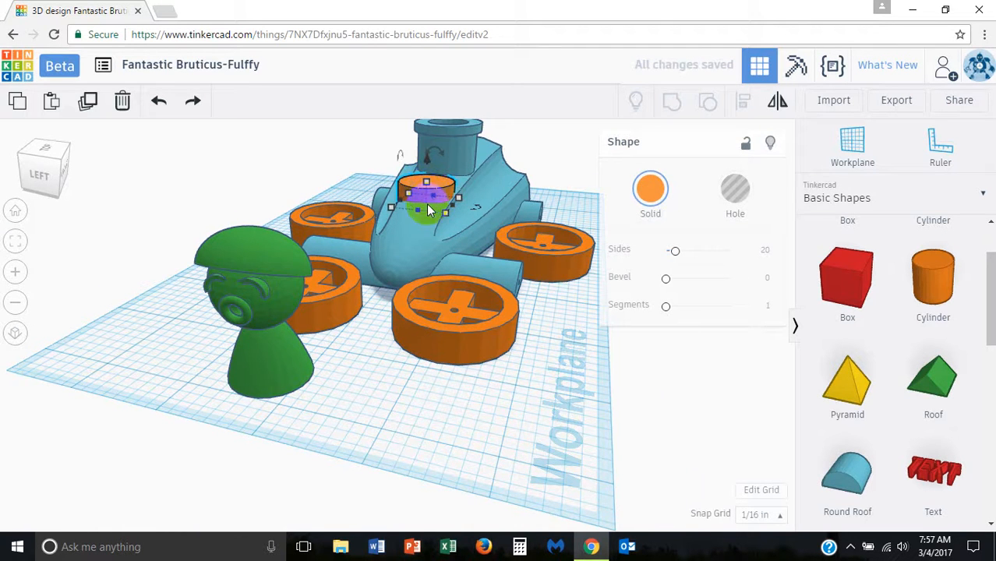
Step: Set the height of the orange cylinder on the car body to 1/2 in
key("f")
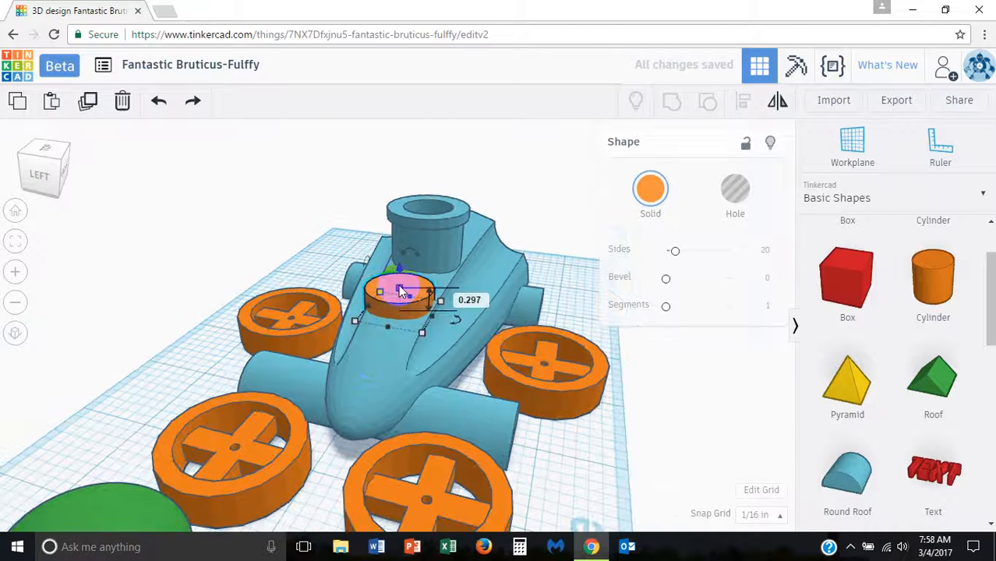
left_click_drag(400, 291, 399, 267)
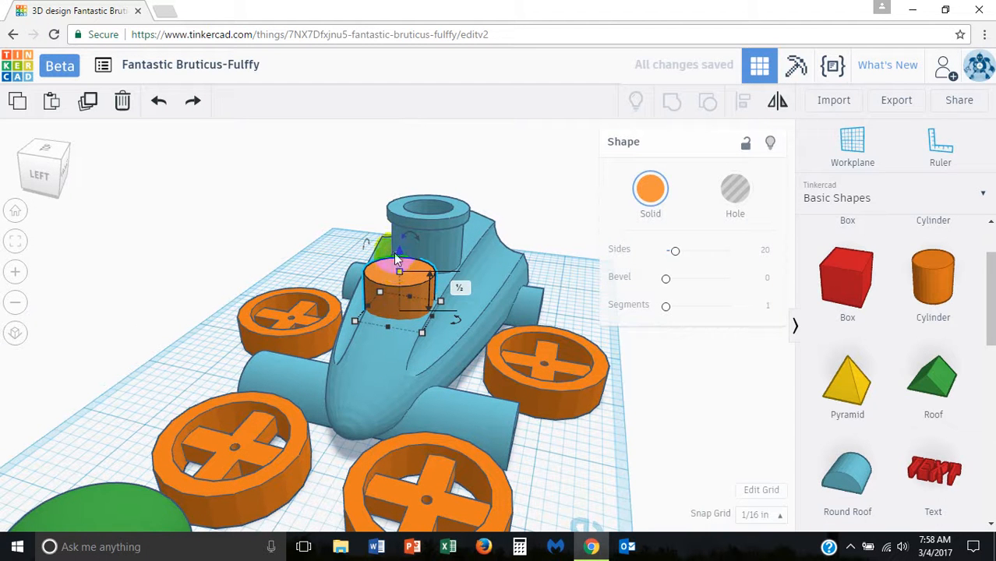
left_click(395, 238)
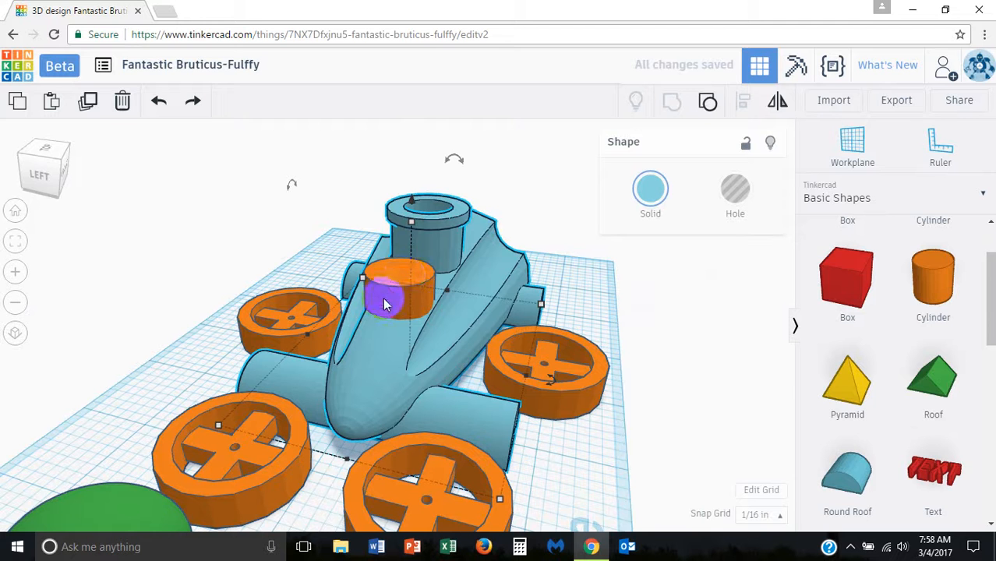
Step: Group the car body with its four wheels, leaving the solid orange cylinder out of the group
left_click(286, 268)
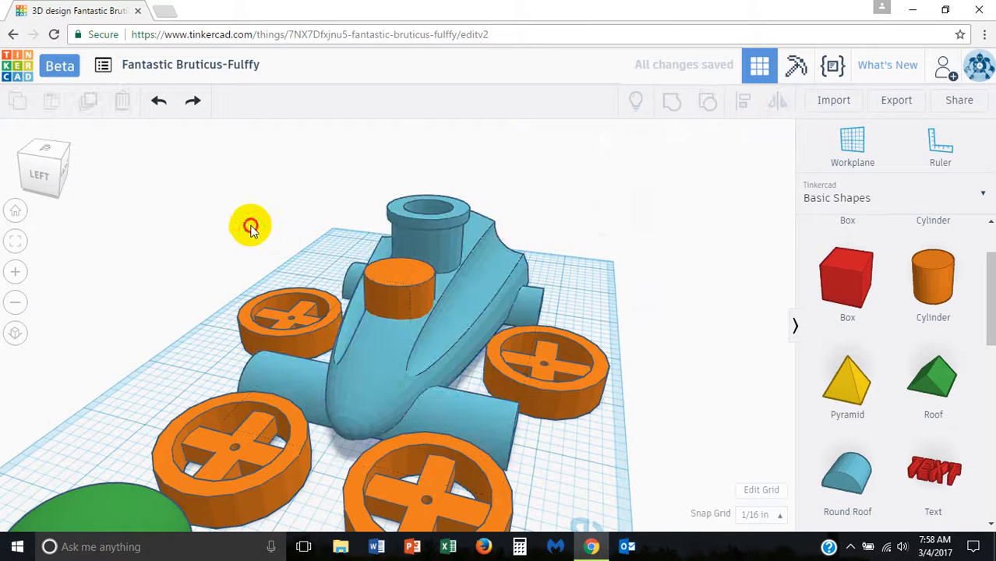
left_click_drag(250, 225, 422, 409)
left_click_drag(497, 463, 612, 487)
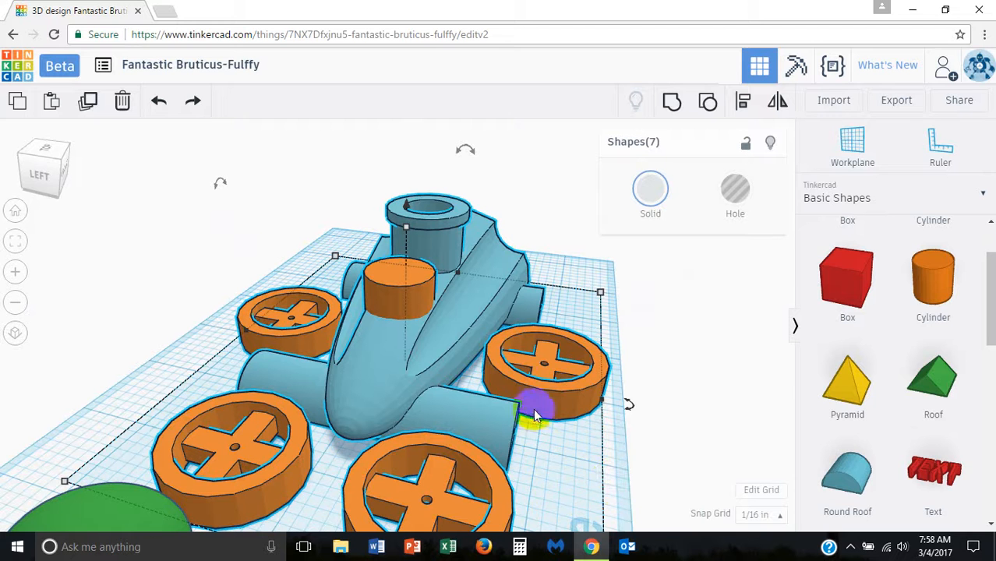
left_click(394, 293, "shift")
left_click(672, 109)
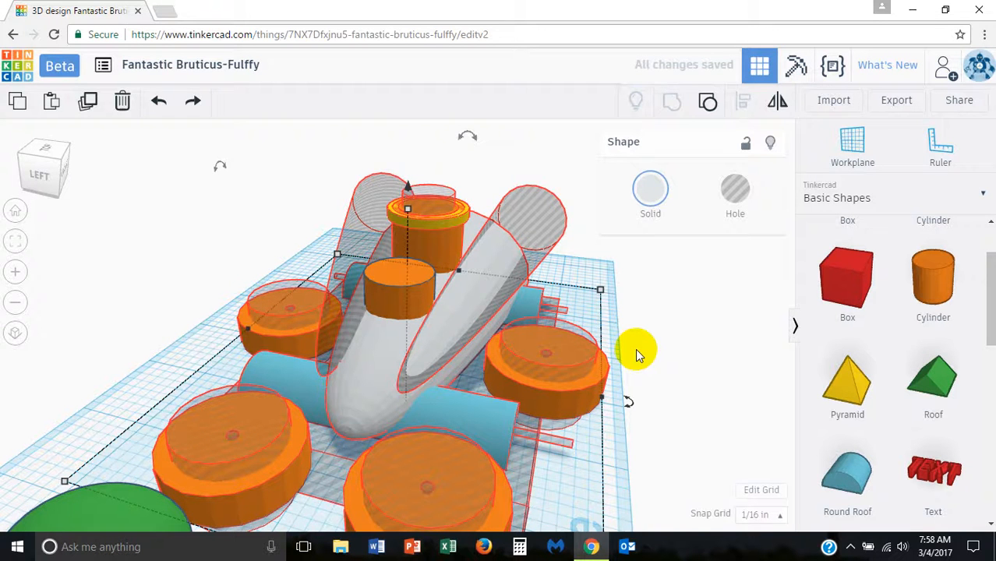
left_click(669, 398)
right_click_drag(669, 397, 733, 381)
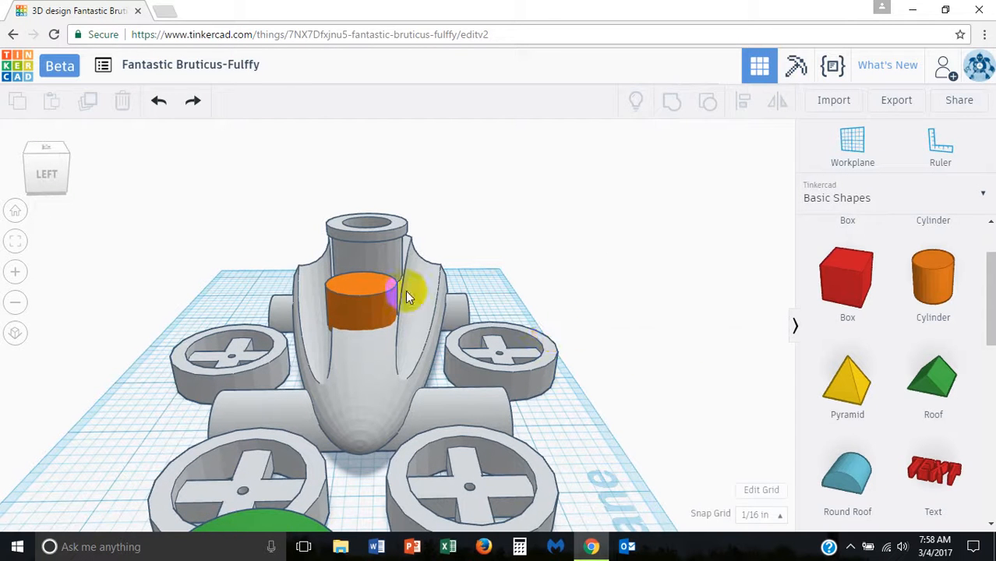
Step: Set the snap grid to 1/32 in and center the orange cylinder sideways on the car body
mouse_move(374, 292)
left_mouse_down()
mouse_move(384, 295)
mouse_move(375, 295)
left_mouse_up()
left_click(369, 293)
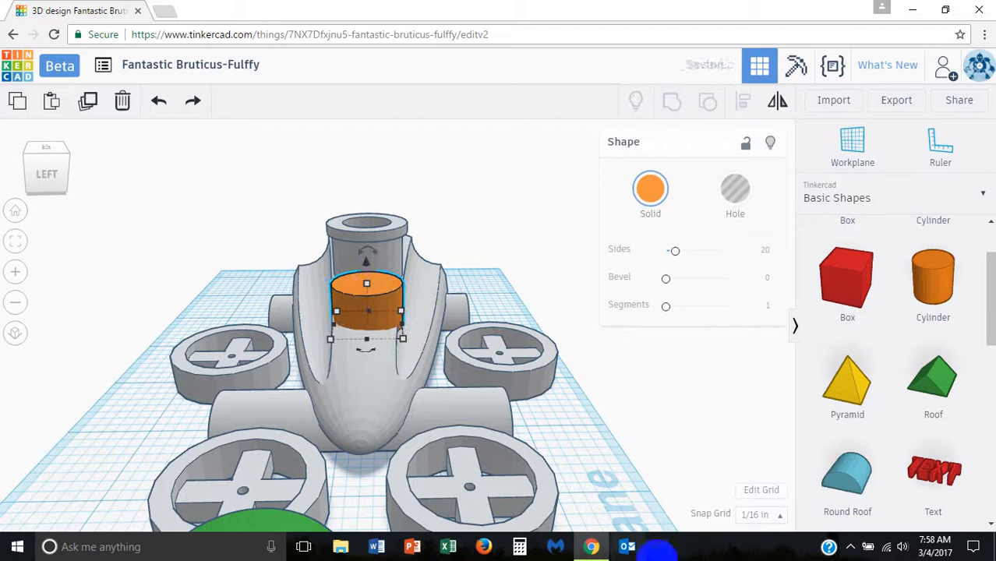
left_click(759, 514)
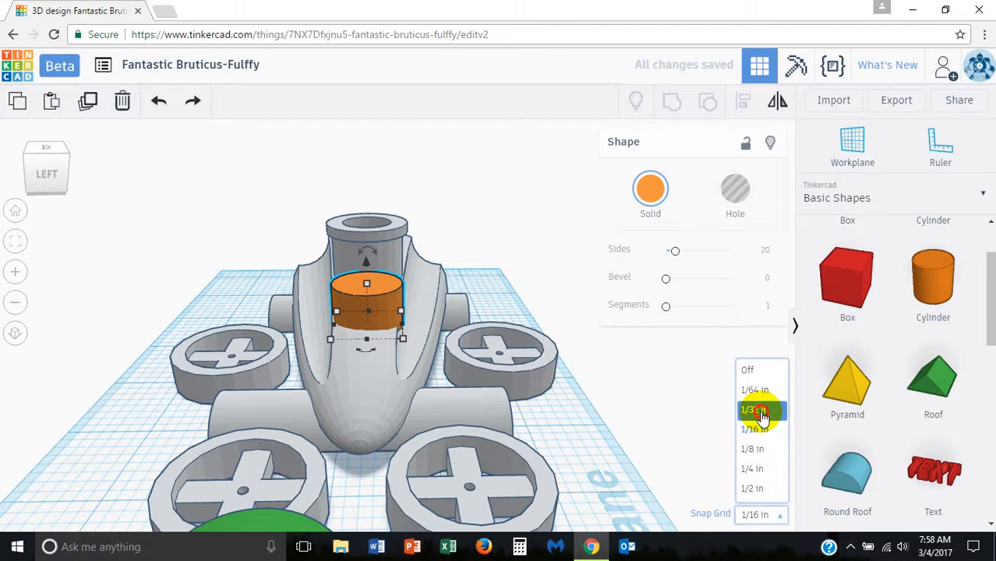
left_click(759, 409)
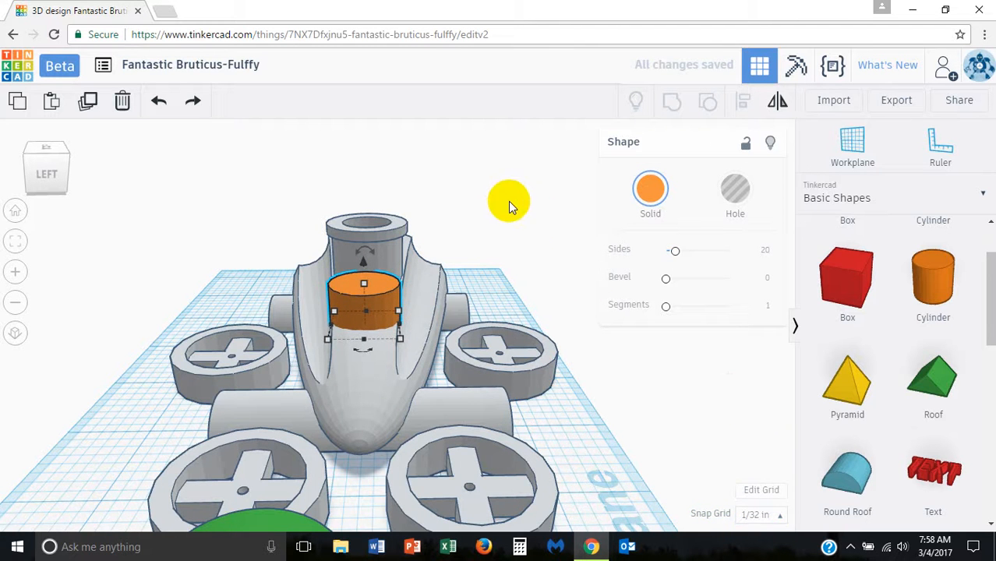
Step: Nudge the orange cylinder five 1/32 in grid steps away from the pipe toward the car's nose
right_click_drag(508, 201, 368, 290)
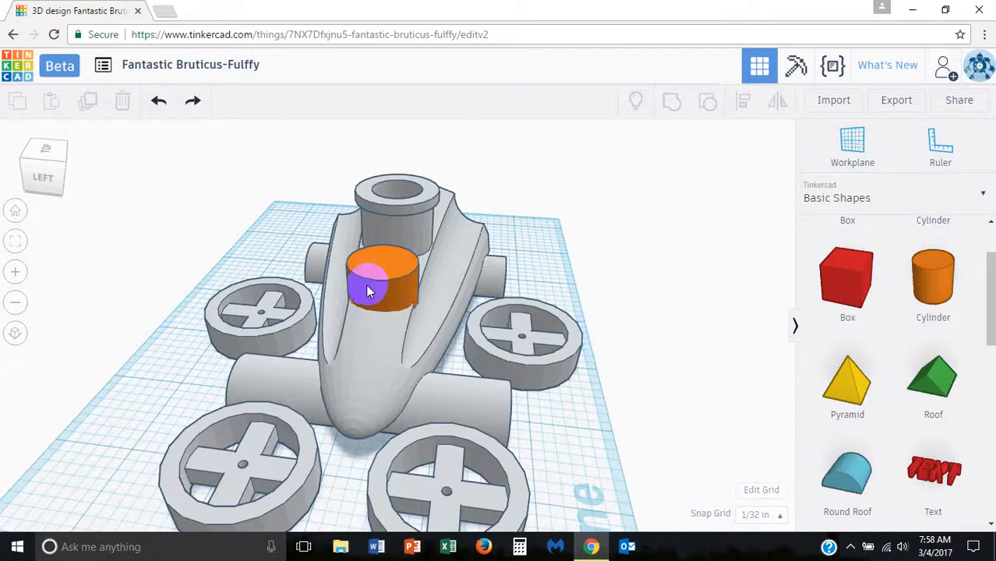
left_click(368, 290)
key("Down")
key("Down")
key("Down")
key("Down")
key("Down")
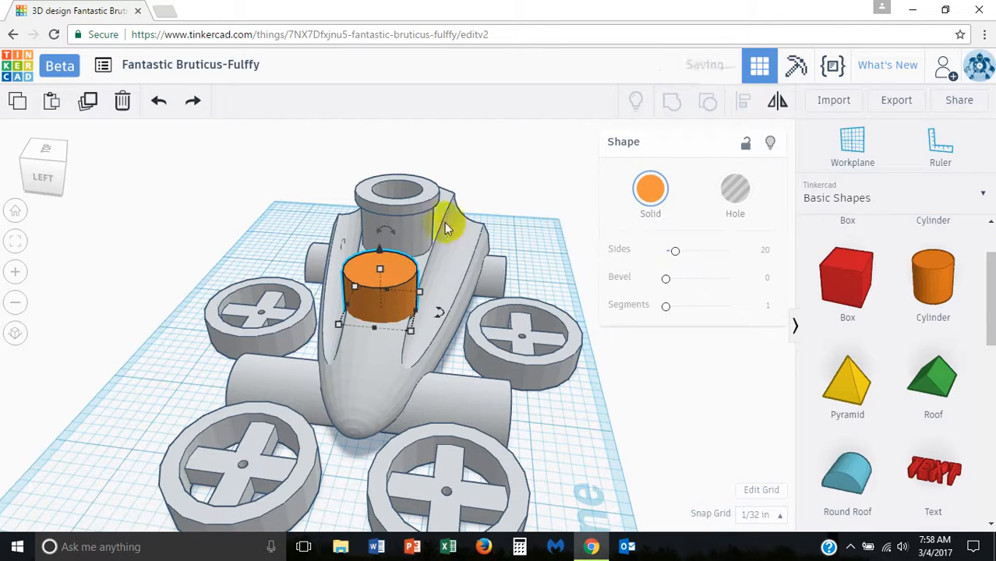
Step: Lower the orange cylinder about 0.281 in into the car body in front of the pipe
right_click_drag(445, 223, 499, 176)
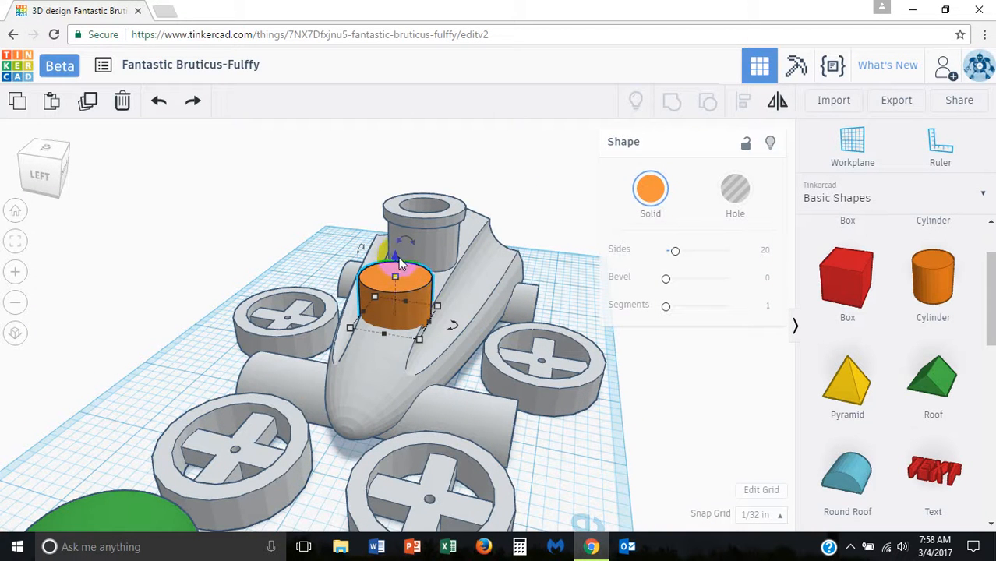
left_click_drag(396, 256, 395, 279)
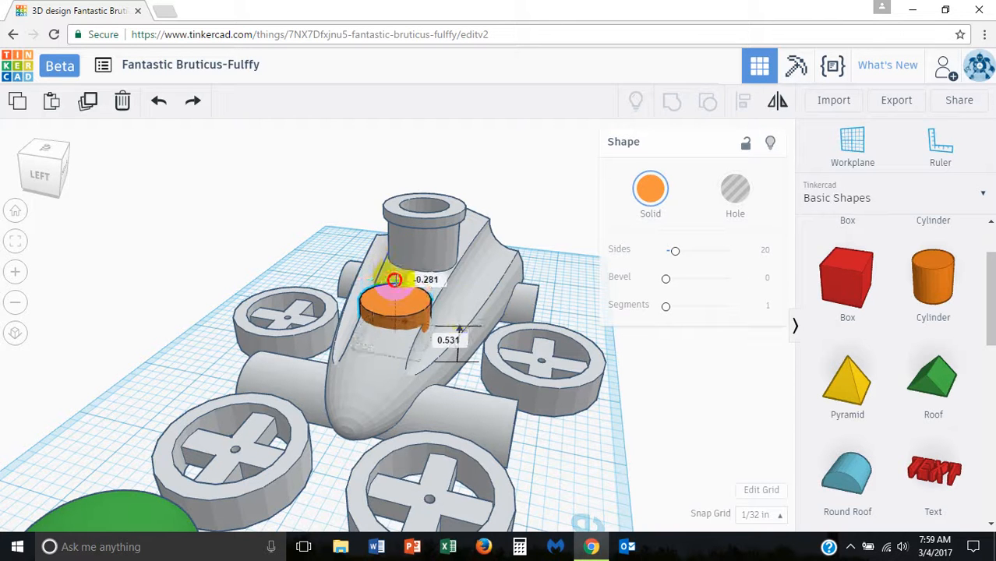
right_click_drag(545, 312, 472, 312)
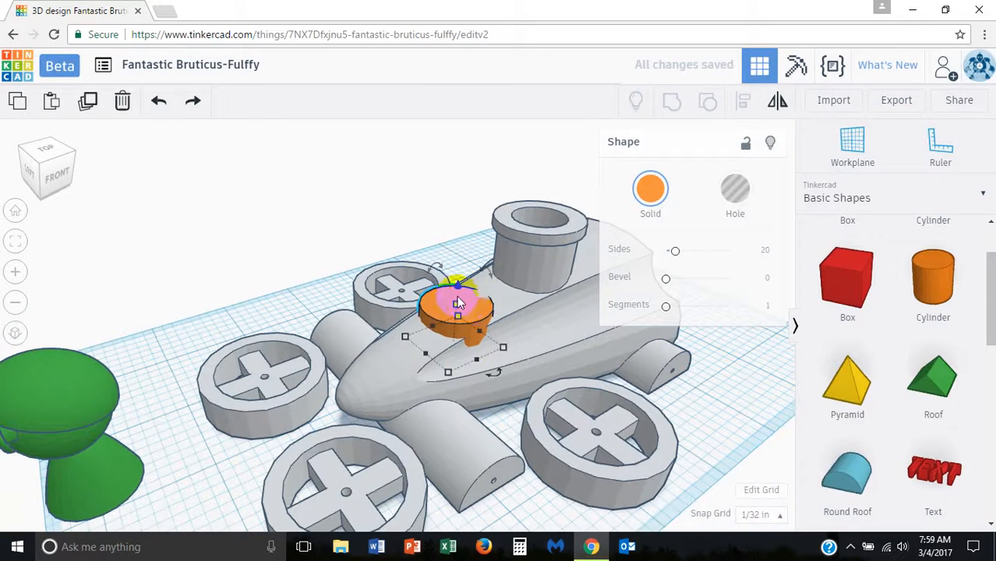
left_click_drag(458, 285, 456, 282)
left_click(451, 239)
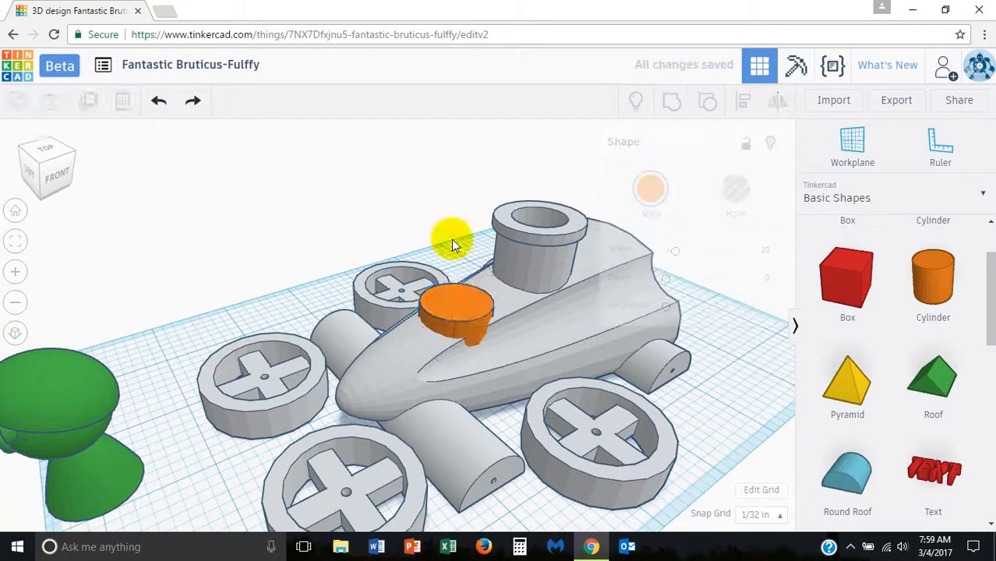
Step: Try cutting a round seat recess by turning the orange cylinder into a hole and grouping it with the wheeled car
left_click(468, 309)
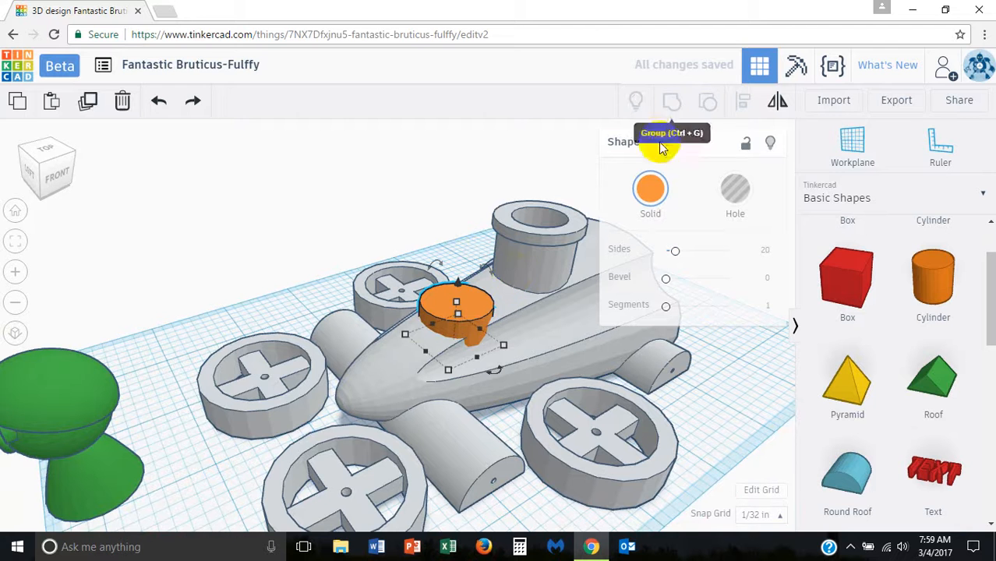
left_click(726, 184)
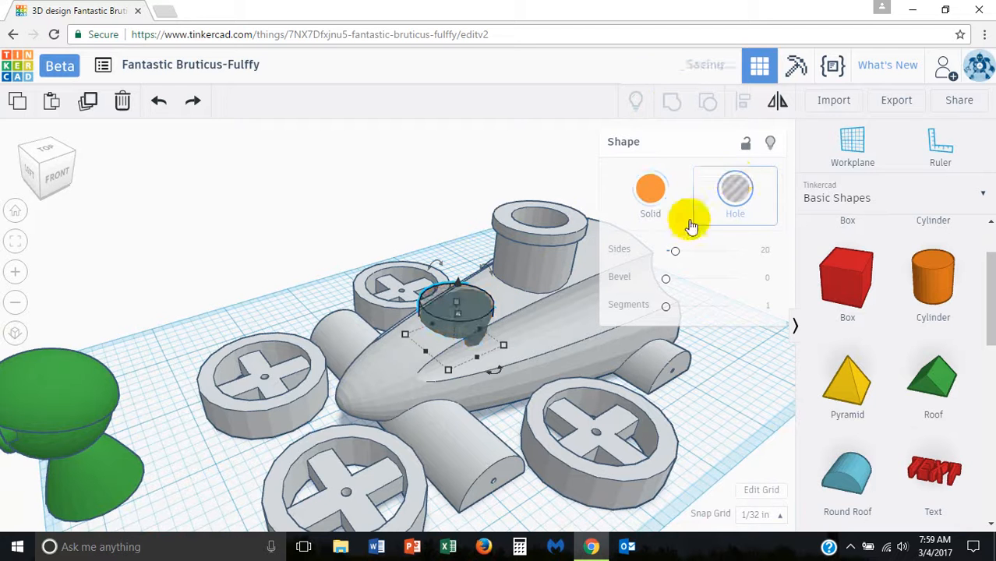
left_click(535, 328, "shift")
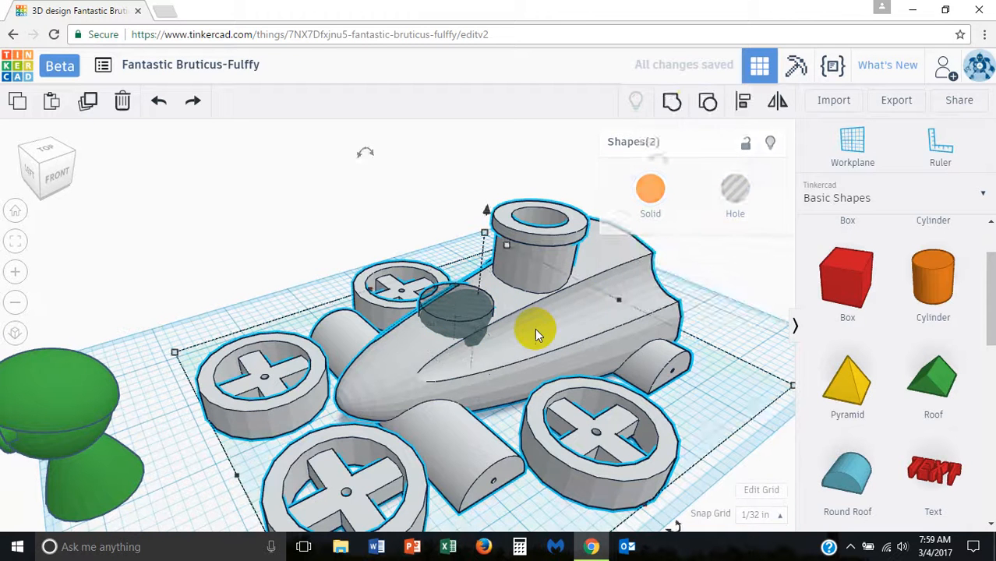
left_click(669, 106)
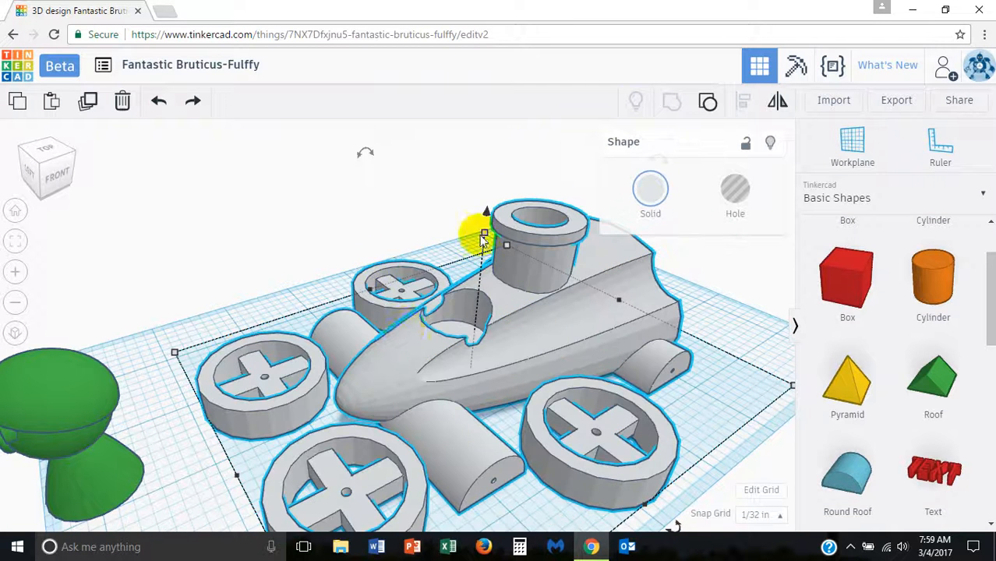
left_click(471, 231)
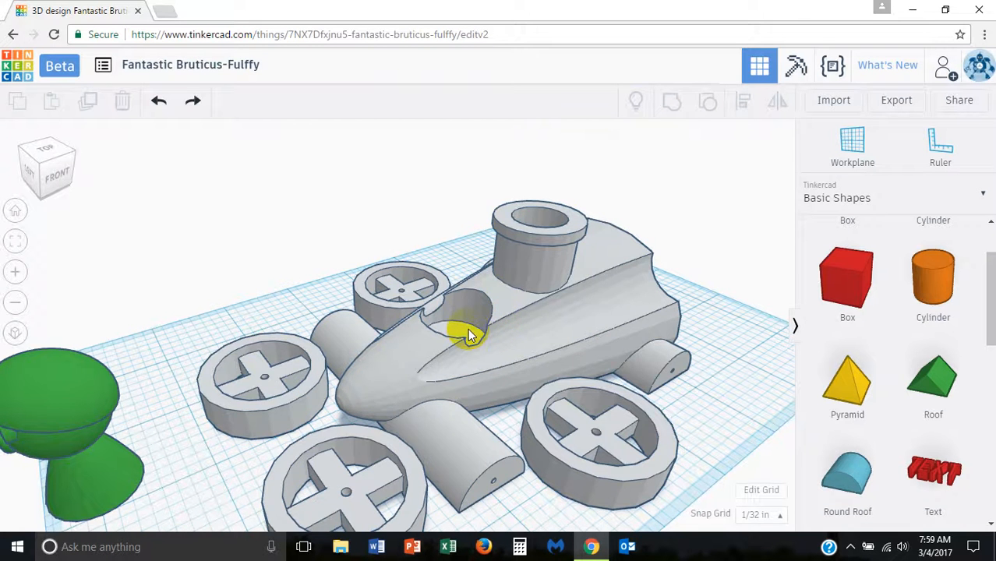
key("ctrl+z")
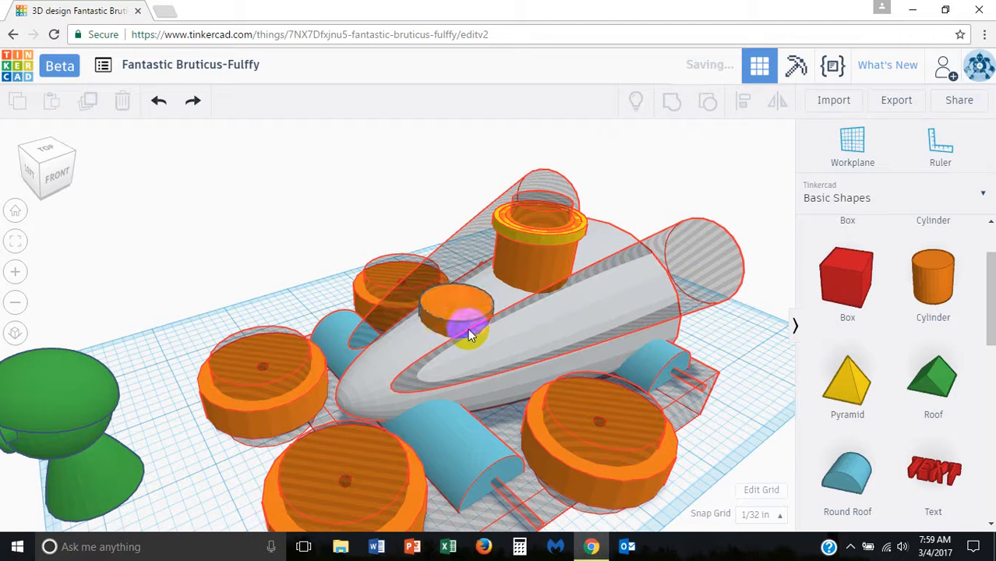
Step: Ungroup the car body from its four wheels
left_click(406, 393)
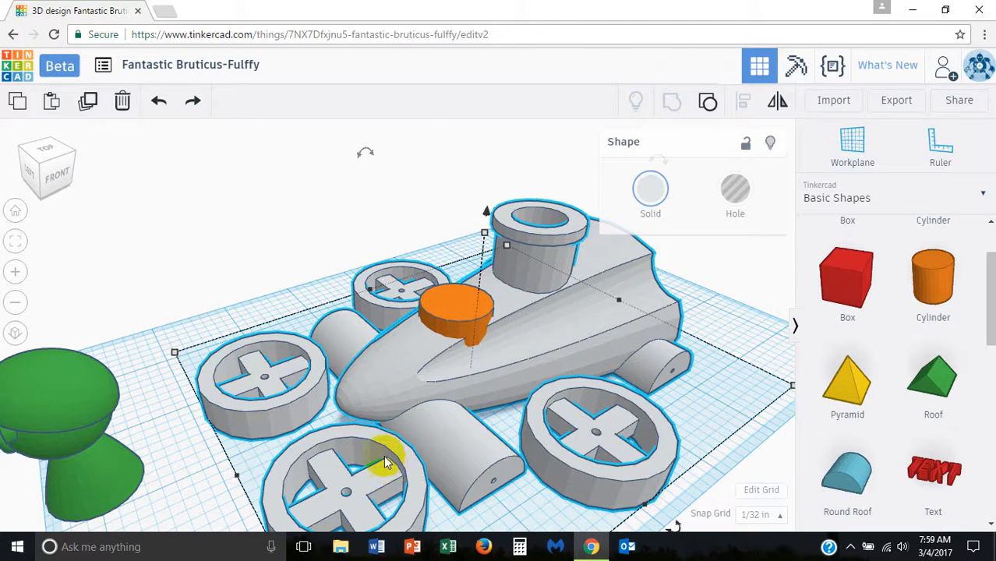
left_click(714, 107)
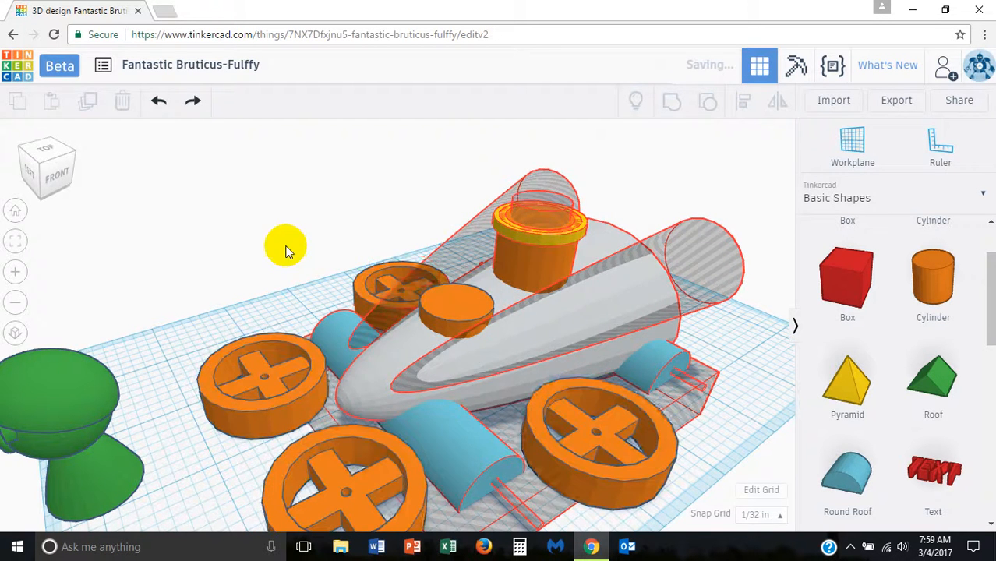
Step: Try grouping the solid orange cylinder with the car body, leaving the wheels separate
left_click(463, 309)
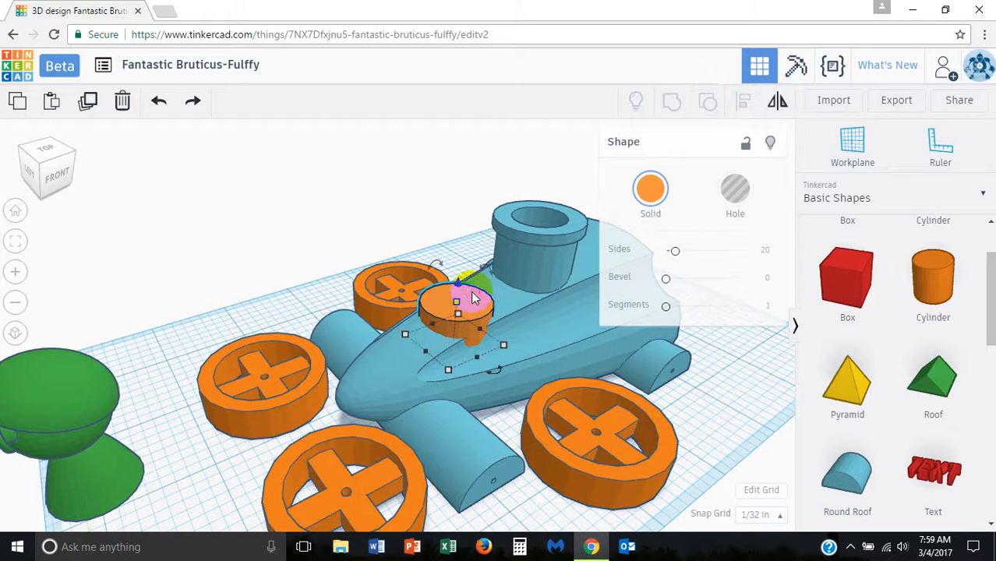
left_click(535, 286, "shift")
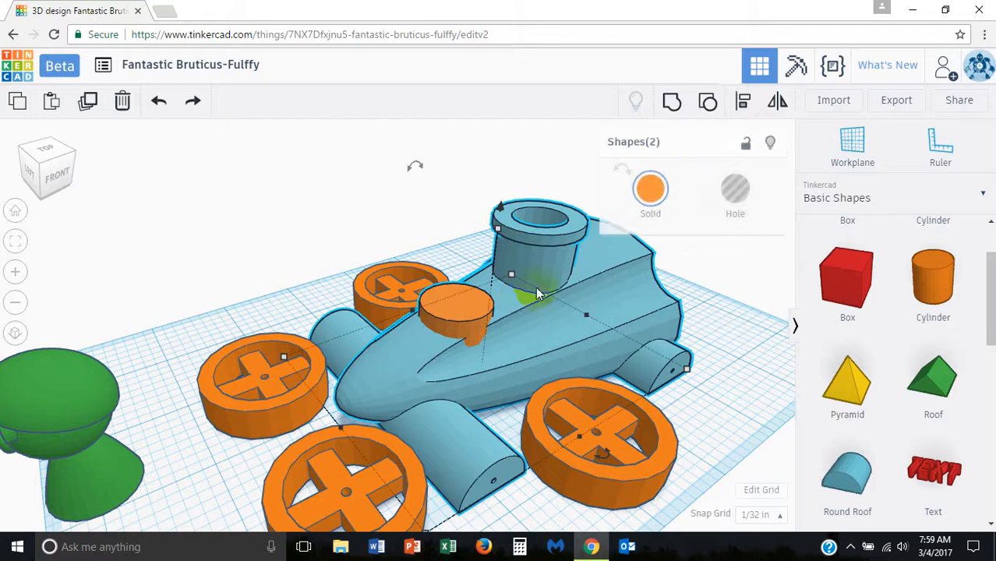
left_click(675, 106)
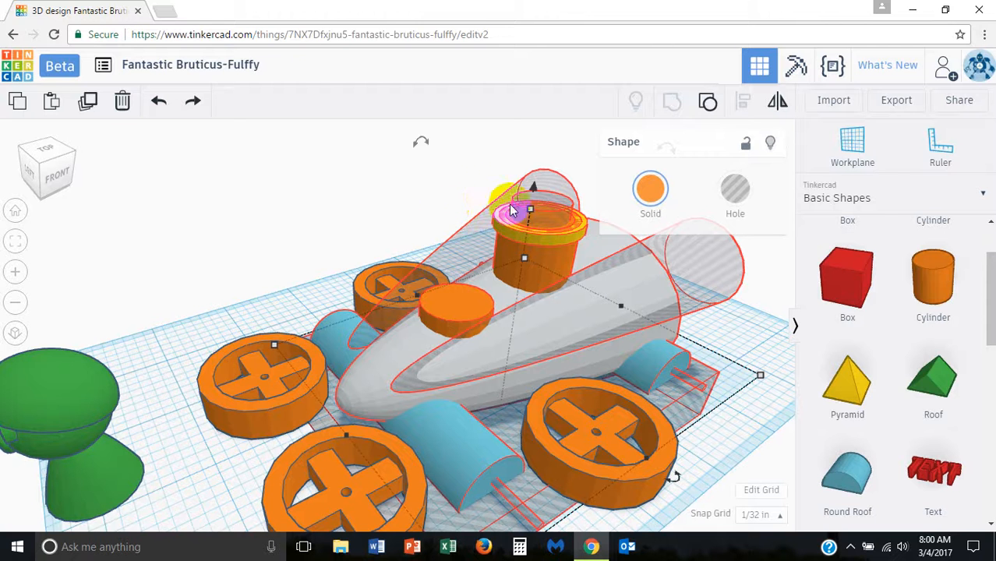
left_click(462, 200)
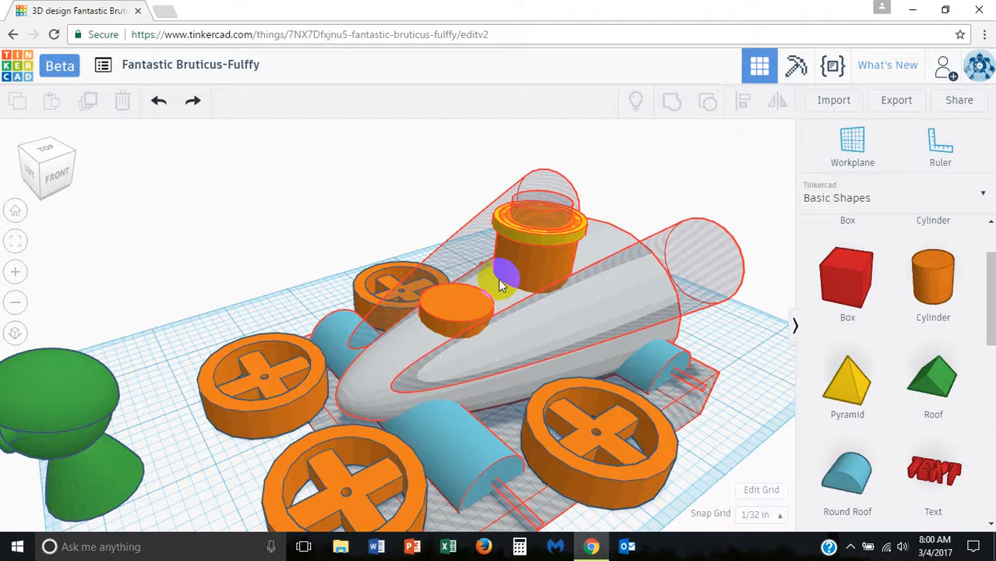
left_click(459, 300)
left_click(389, 208)
left_click(452, 312)
left_click(406, 189)
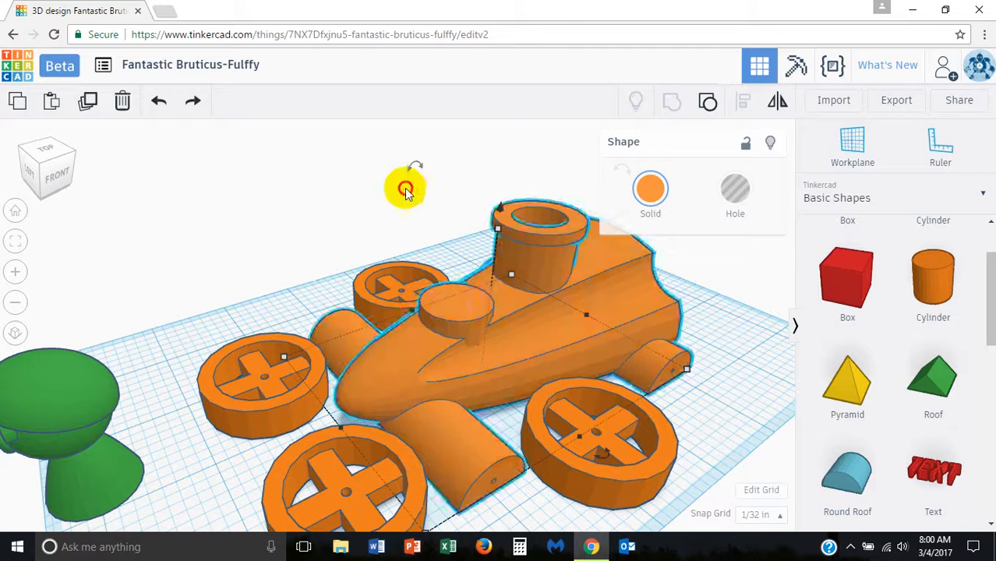
Step: Set the snap grid to 1/16 in and shrink the orange cylinder proportionally to about 0.76 by 0.76 in
left_click(463, 298)
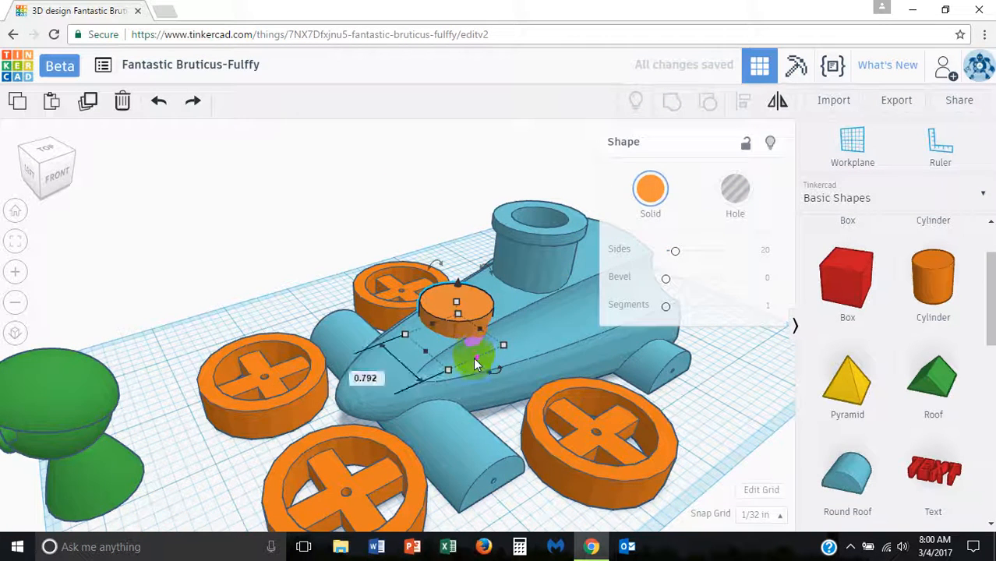
scroll(473, 357, "up", 5)
middle_click_drag(501, 355, 339, 354)
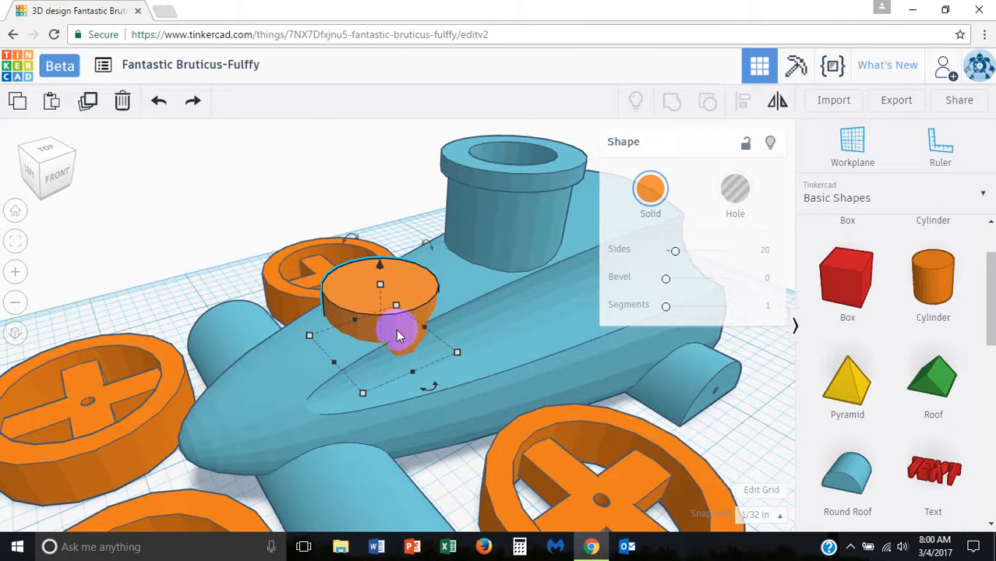
right_click_drag(400, 355, 249, 270)
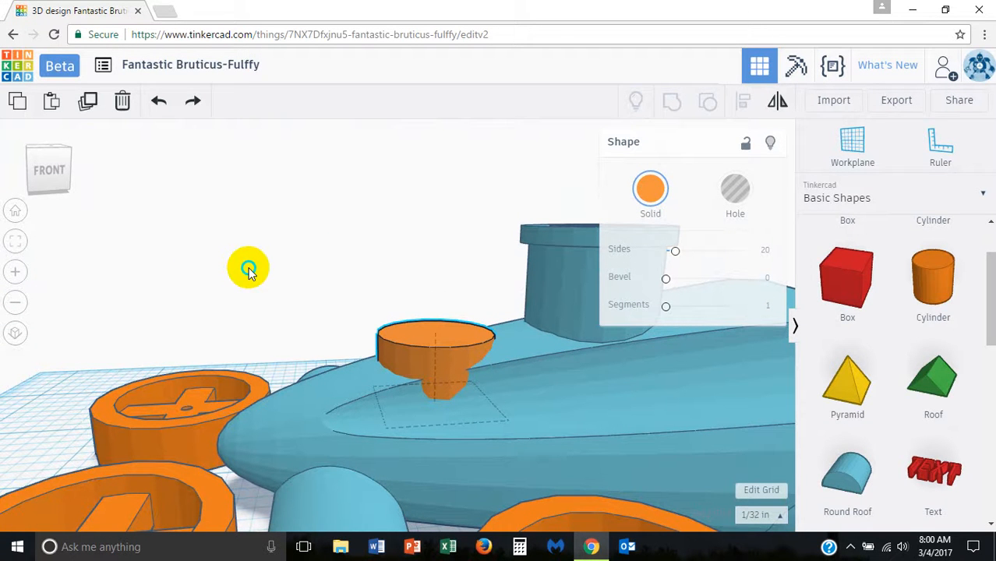
right_click_drag(250, 270, 370, 364)
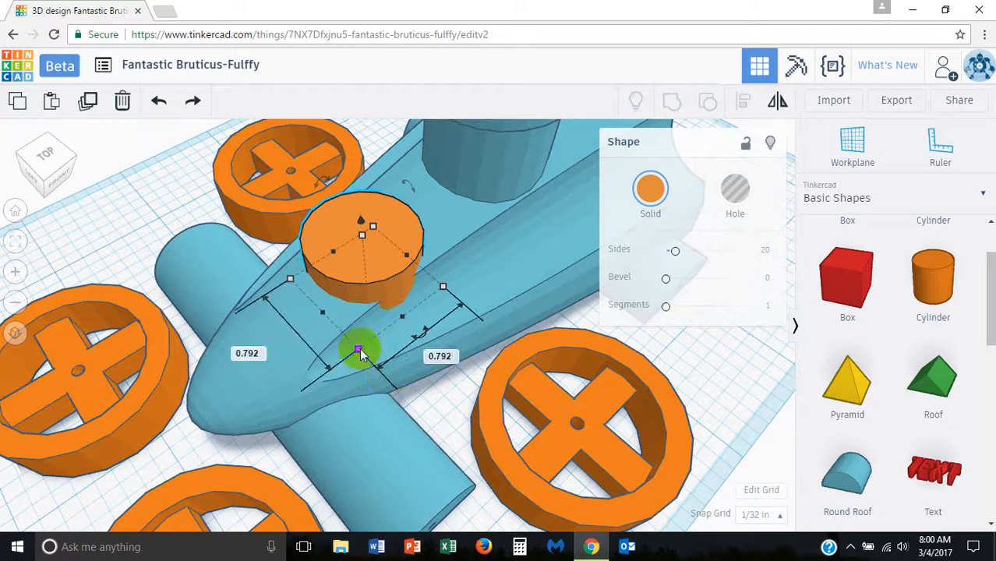
left_click(756, 515)
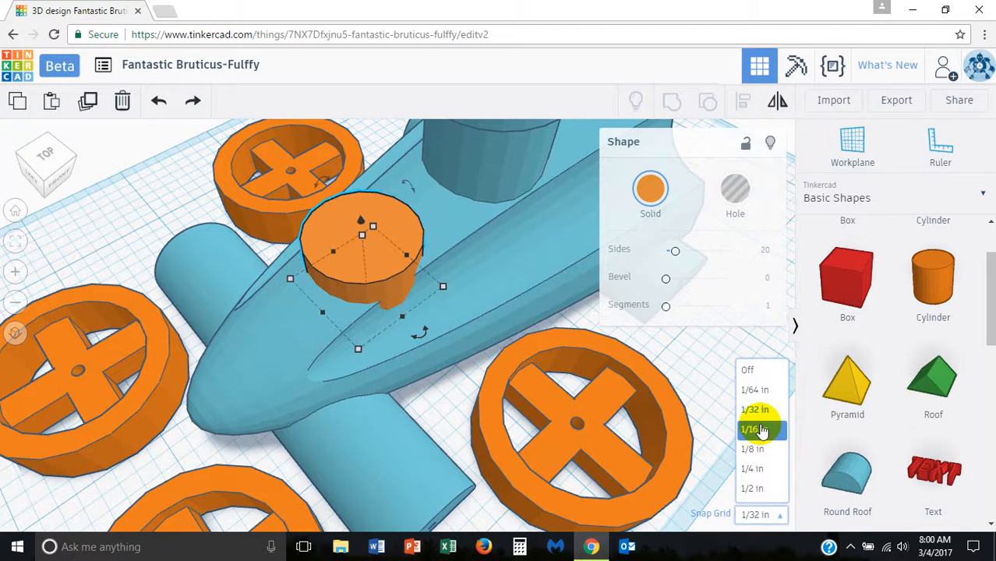
left_click(753, 430)
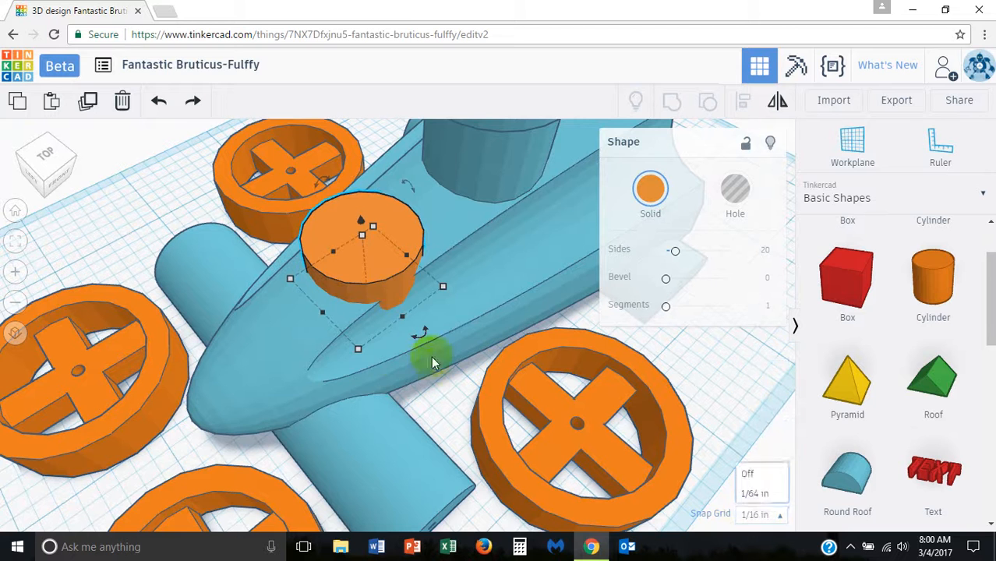
left_click(359, 342)
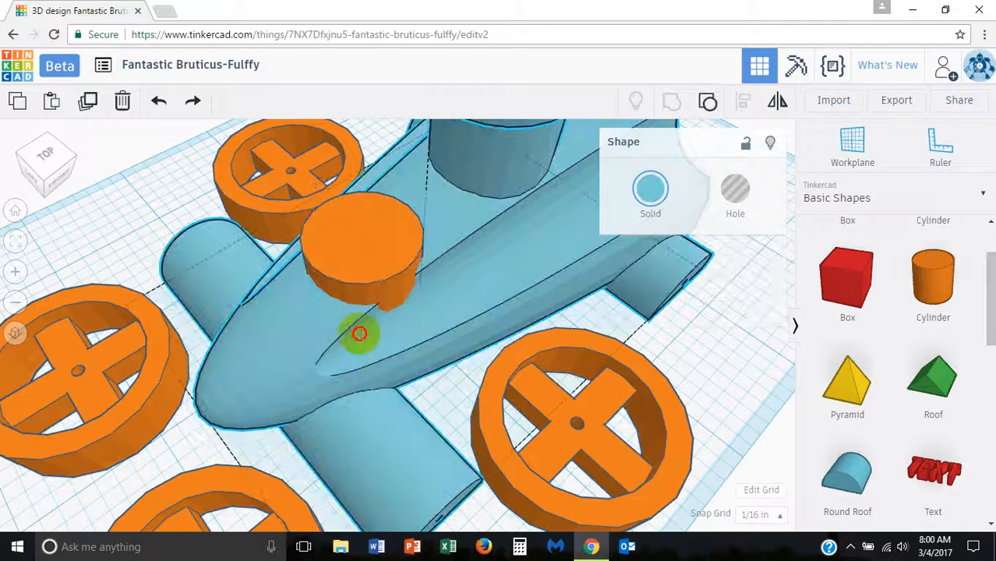
left_click(382, 269)
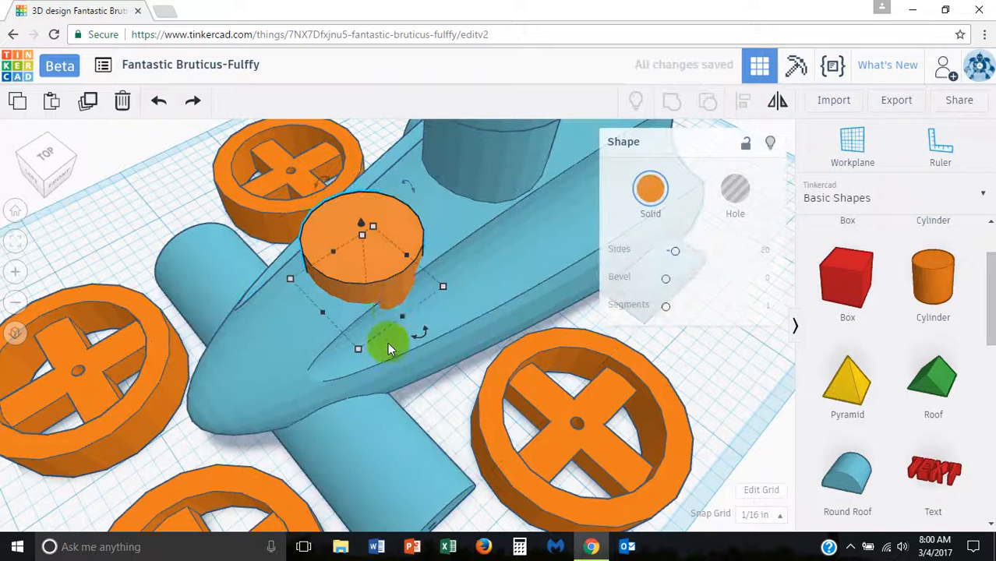
left_click_drag(358, 342, 360, 337)
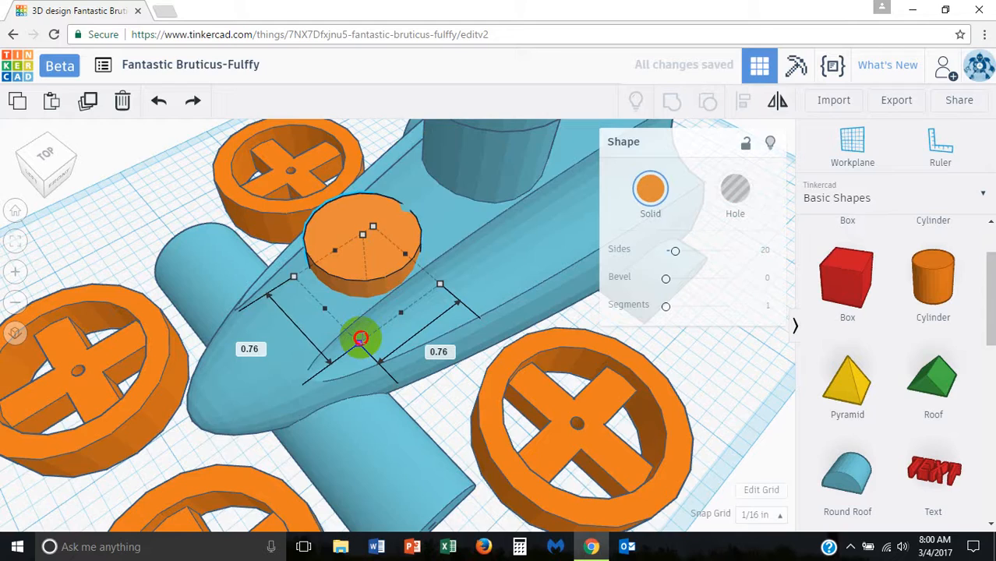
Step: Shrink the orange cylinder slightly from its opposite nose-side corner so it fits between the car body's side grooves
right_click_drag(360, 337, 289, 452)
left_click_drag(279, 463, 277, 447)
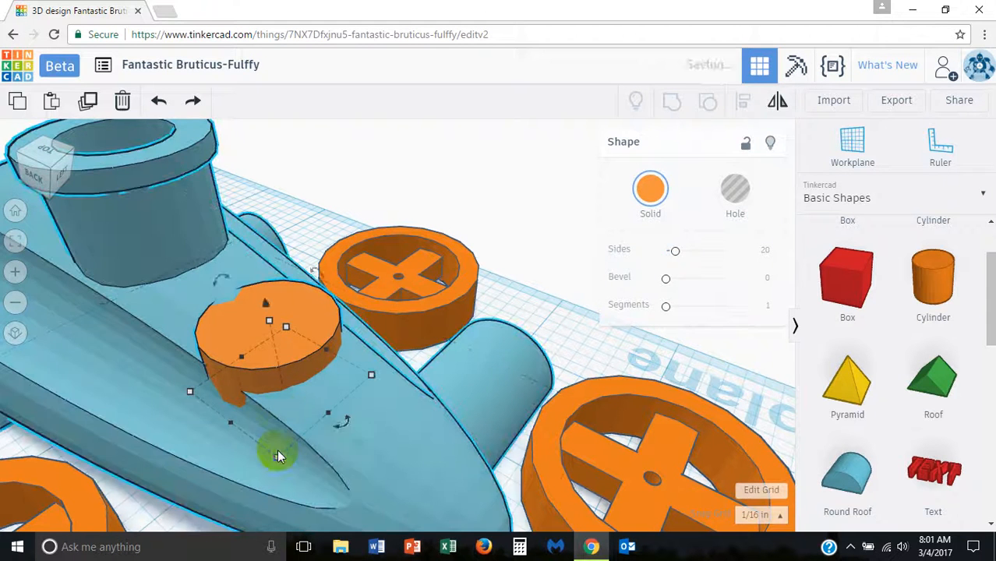
left_click(276, 448, "shift")
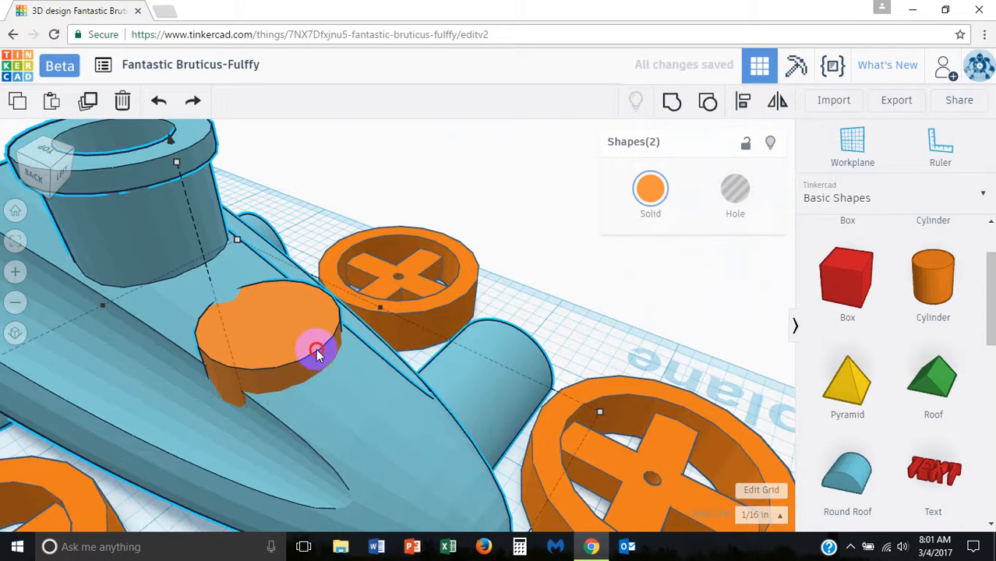
left_click(411, 263)
left_click(270, 314)
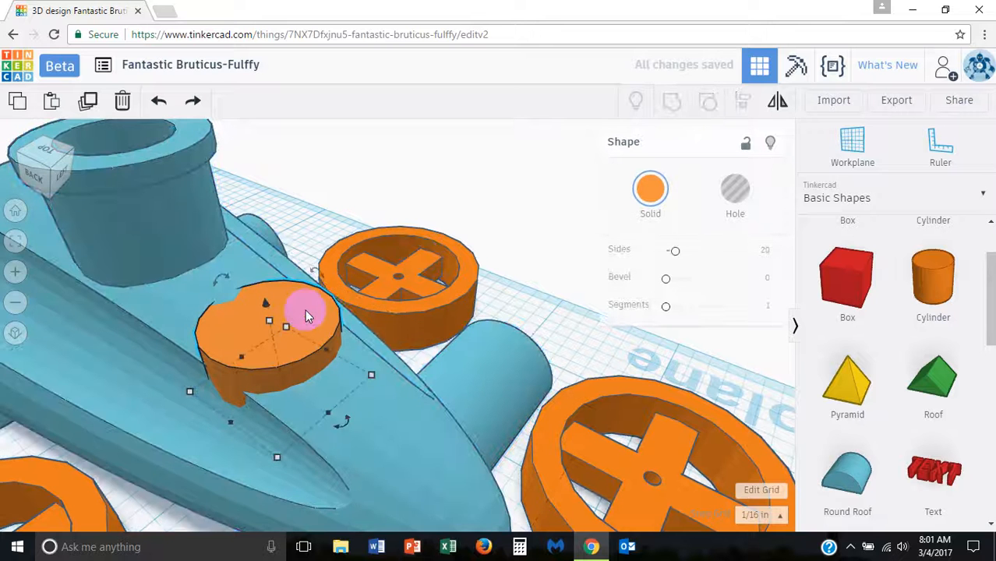
mouse_move(277, 458)
left_mouse_down()
mouse_move(276, 446)
mouse_move(266, 449)
left_mouse_up()
right_click_drag(313, 338, 311, 306)
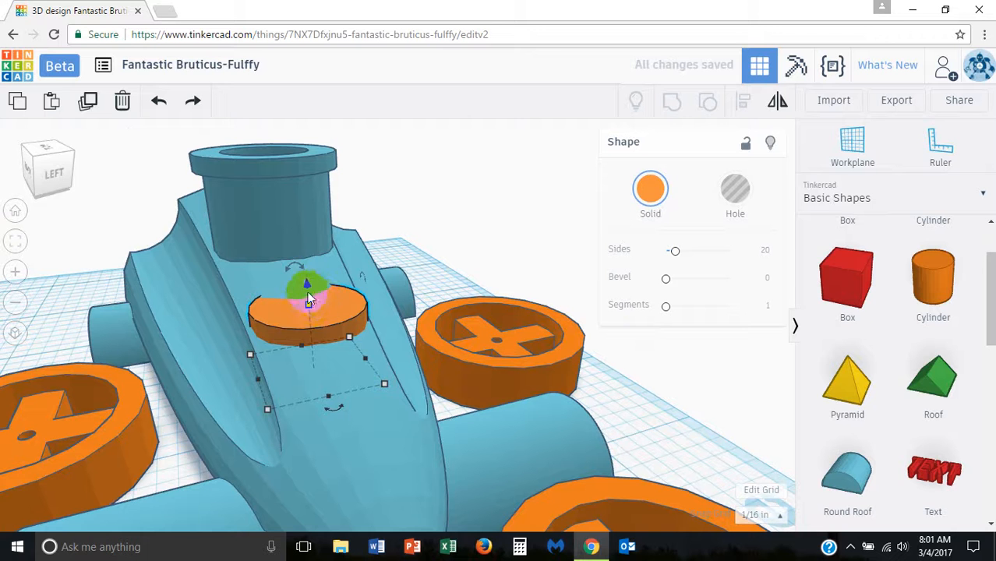
Step: Stretch the orange cylinder to about 0.563 in tall, then scale it down proportionally to a footprint of about 0.635 by 0.635 in
left_click_drag(309, 300, 305, 283)
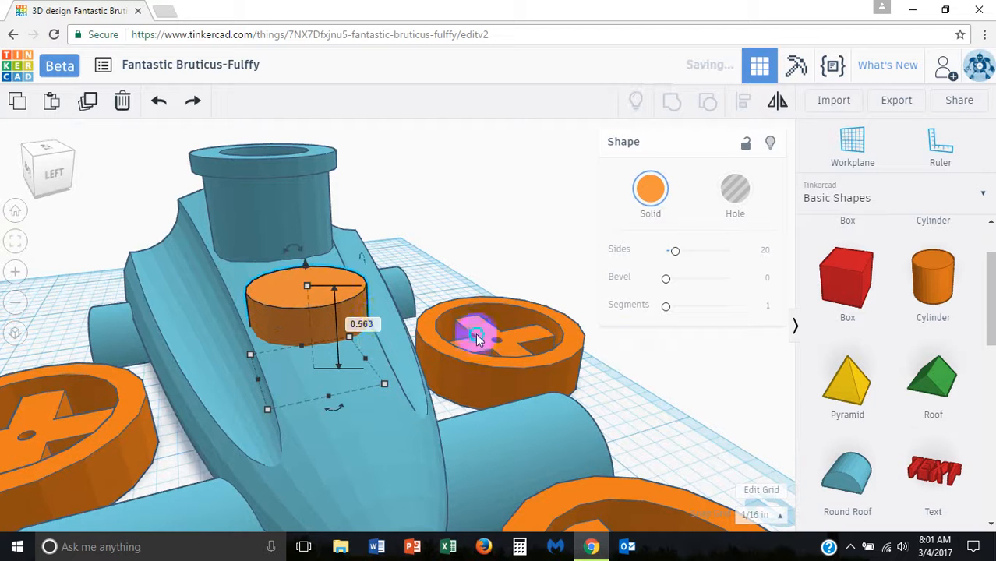
right_click_drag(476, 333, 443, 320)
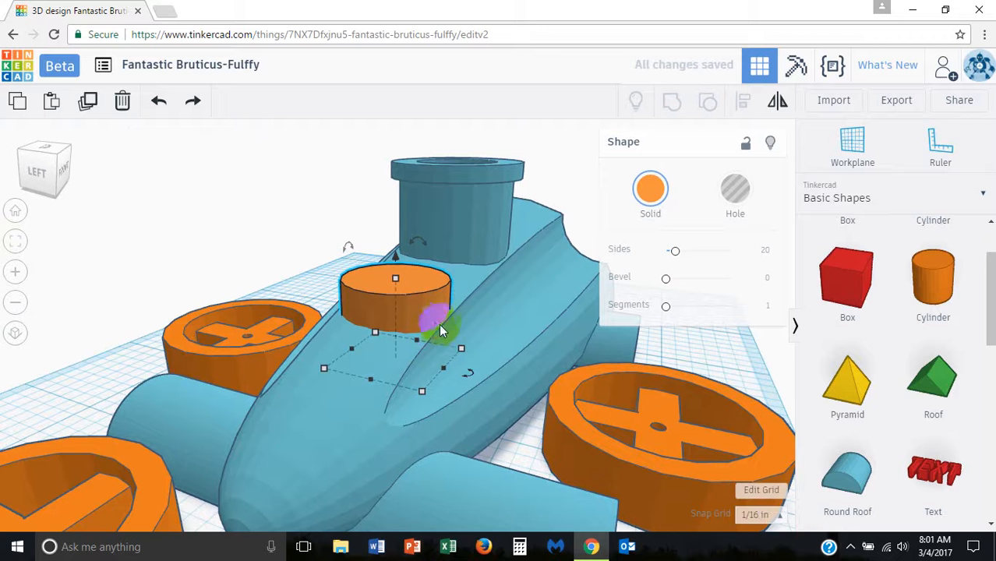
left_click_drag(426, 397, 416, 382)
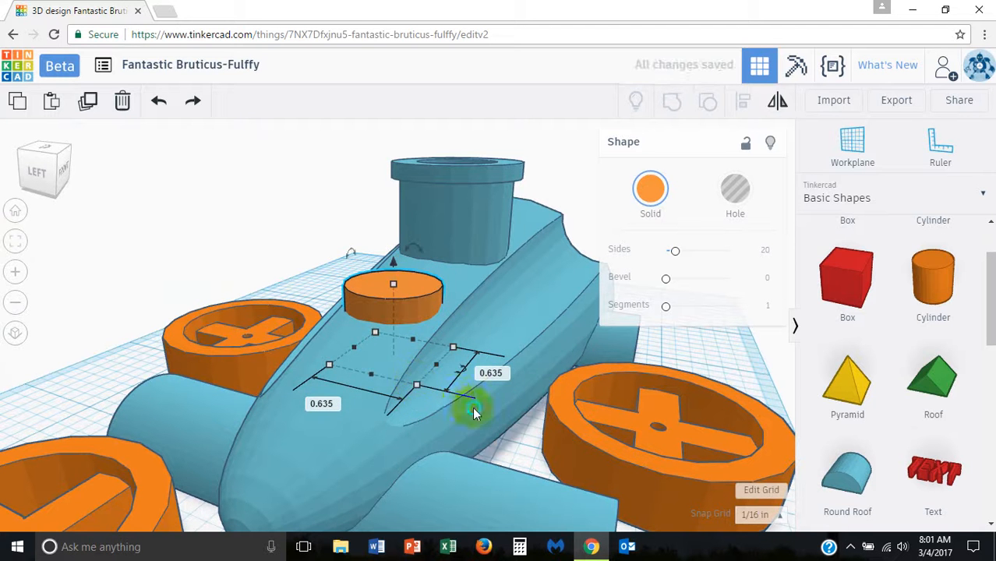
right_click_drag(472, 407, 401, 288)
Step: Set the snap grid to 1/32 in and nudge the orange cylinder sideways to centre it between the car body's grooves
left_click(379, 267)
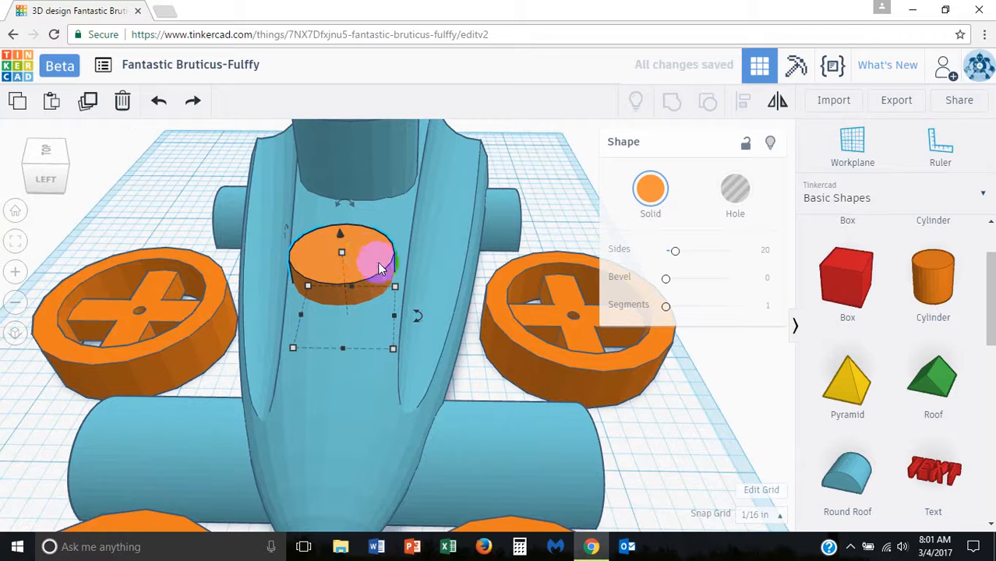
left_click(756, 514)
left_click(760, 411)
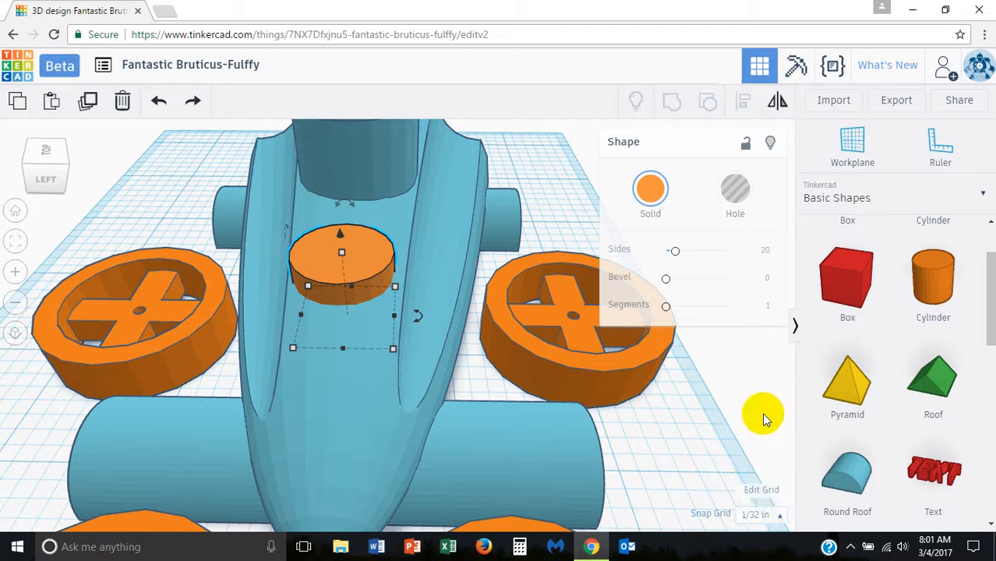
key("Right")
right_click_drag(638, 456, 457, 298)
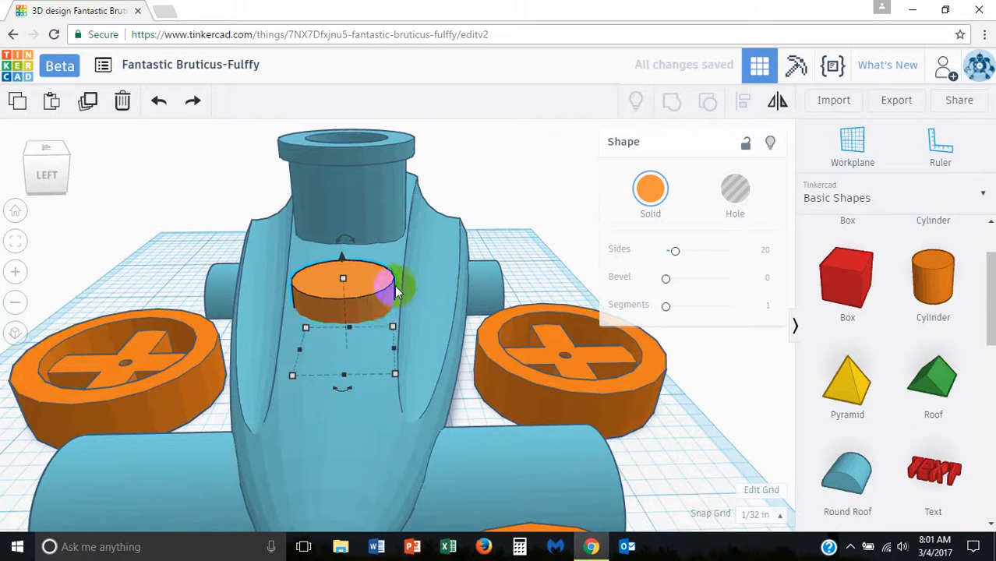
right_click_drag(396, 306, 339, 396)
right_click_drag(358, 336, 420, 240)
Step: Move the green figure next to the car's nose and shrink it proportionally to about 0.722 by 0.688 in
scroll(234, 357, "down", 6)
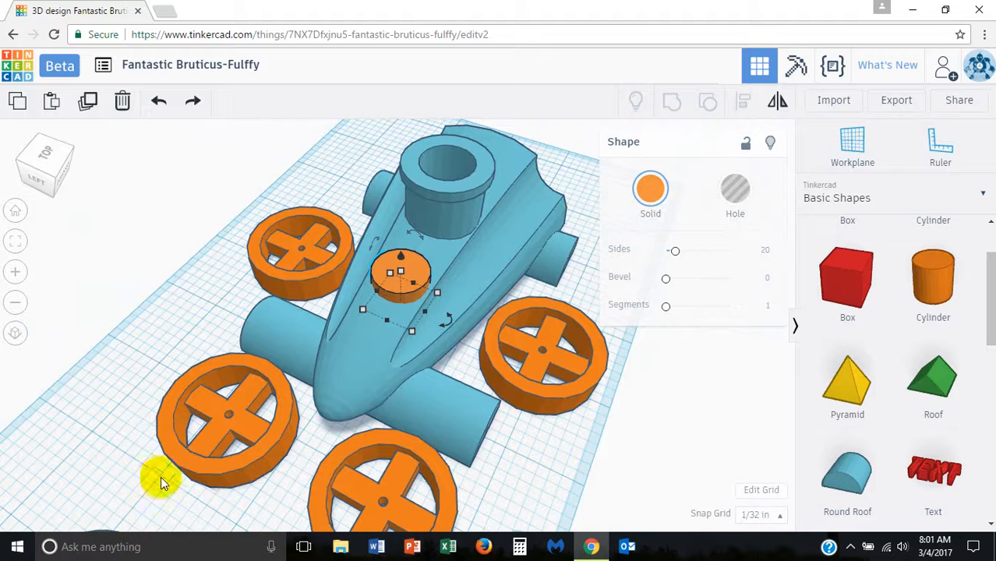
middle_click_drag(147, 489, 151, 438)
left_click_drag(139, 476, 285, 314)
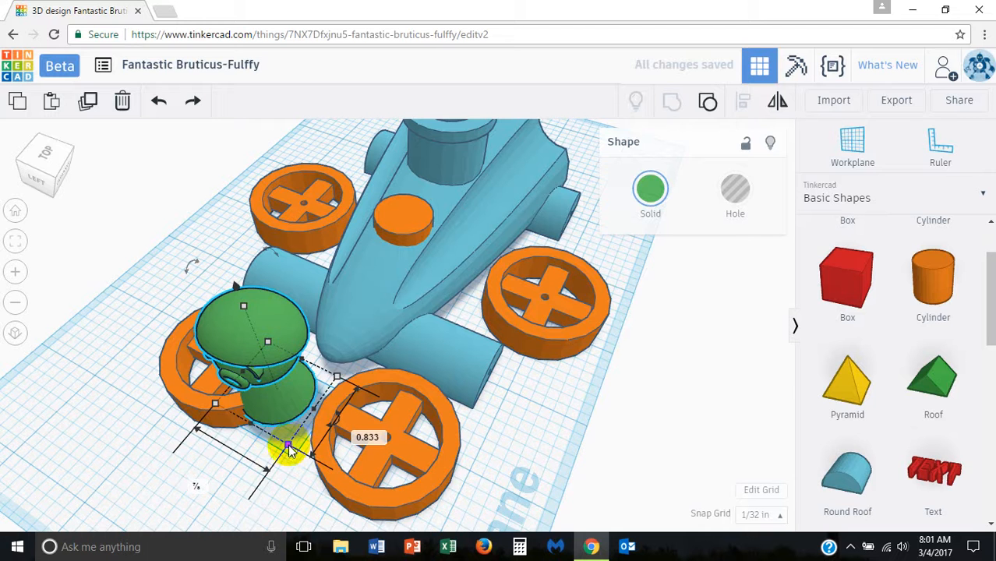
left_click_drag(288, 449, 283, 425)
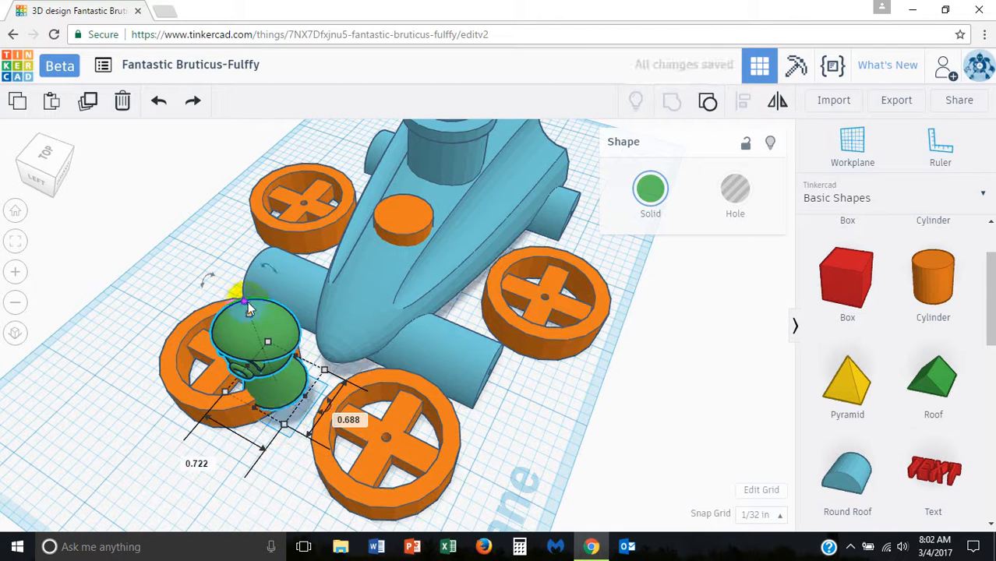
Step: Raise the green figure above the car body and place it on top of the orange cylinder
left_click_drag(234, 285, 229, 242)
left_click_drag(248, 305, 421, 178)
middle_click_drag(460, 207, 430, 398)
right_click_drag(430, 398, 428, 373)
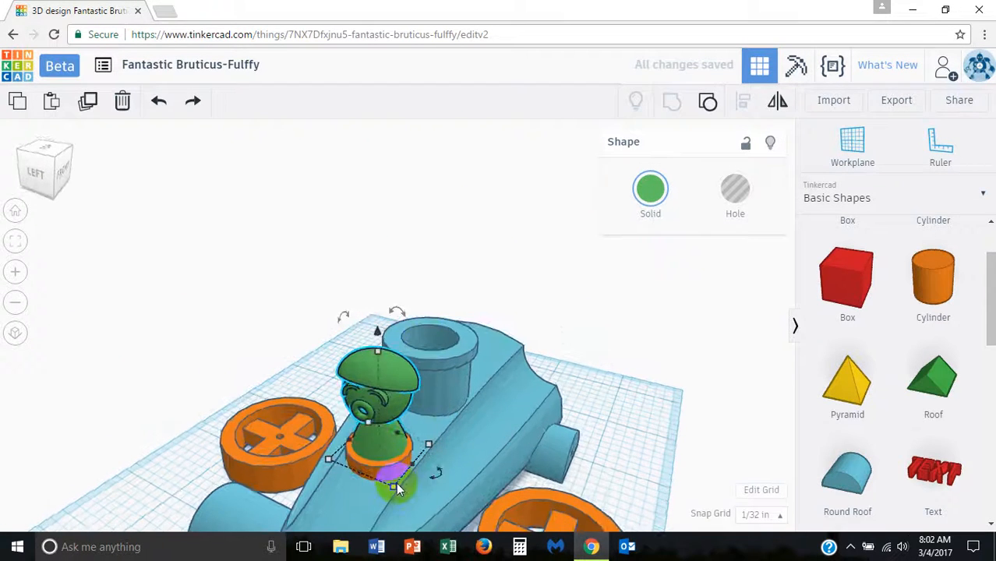
left_click_drag(396, 489, 394, 487)
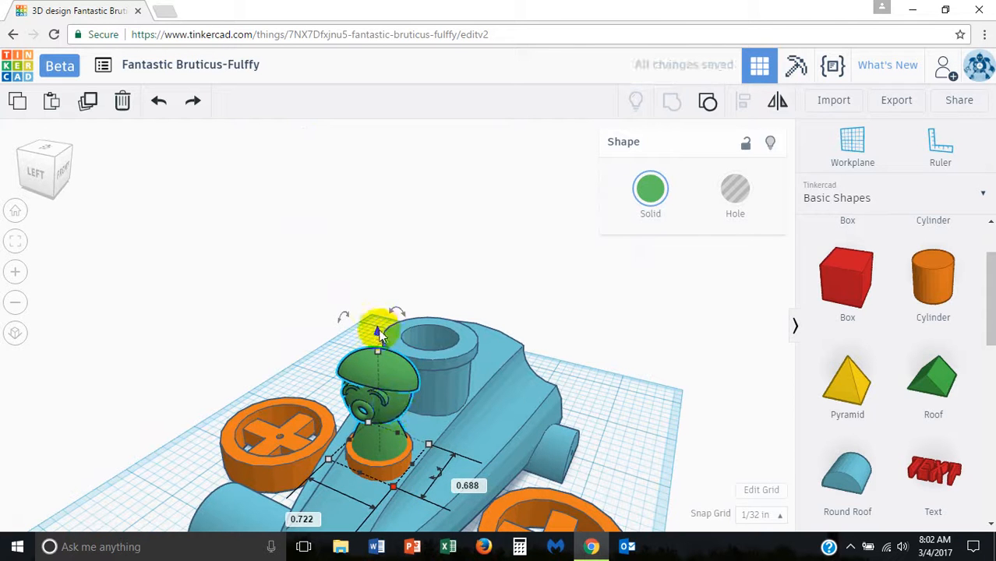
left_click_drag(378, 334, 376, 321)
right_click_drag(377, 321, 415, 365)
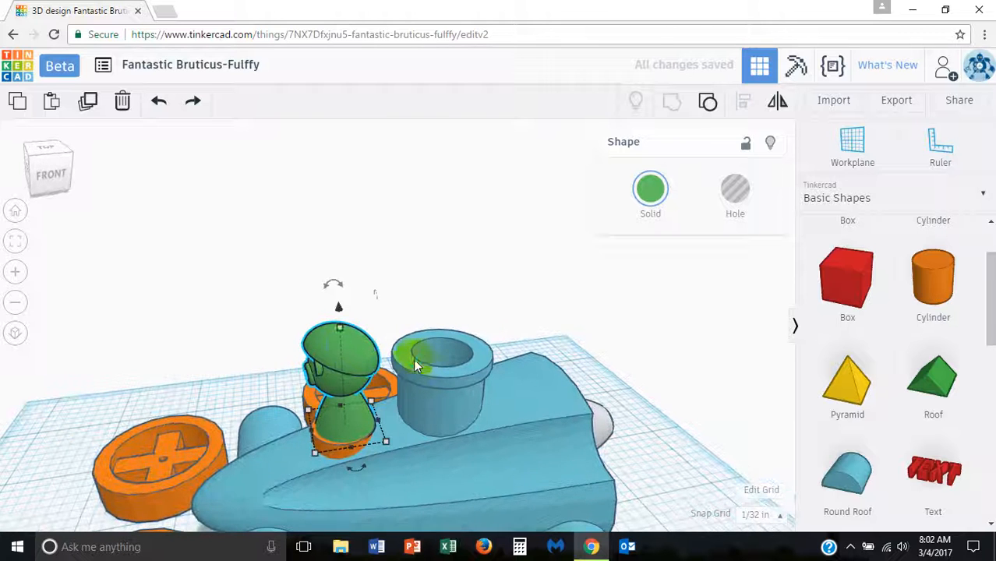
left_click(318, 445, "shift")
right_click_drag(318, 446, 445, 416)
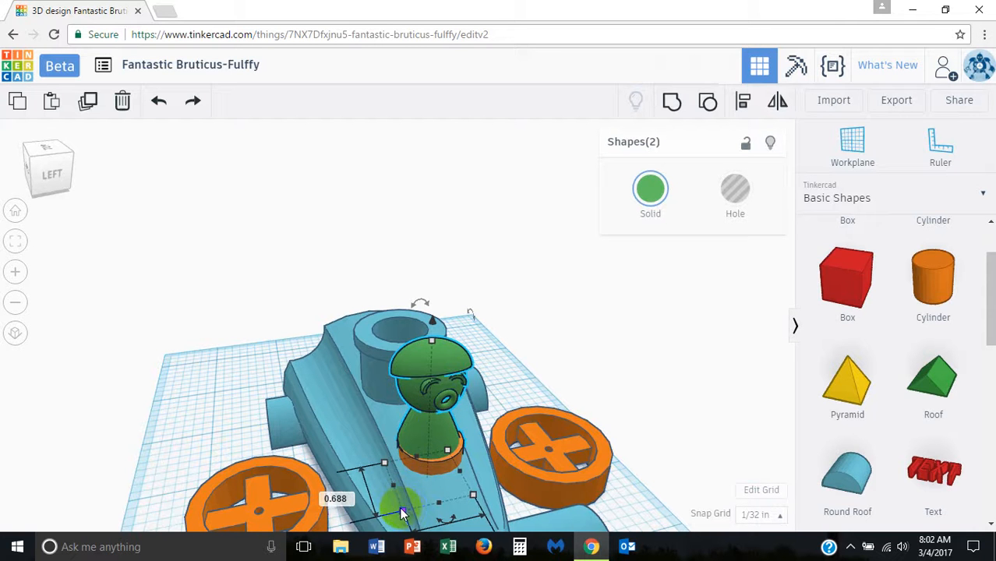
left_click_drag(402, 509, 402, 509)
right_click_drag(553, 439, 393, 421)
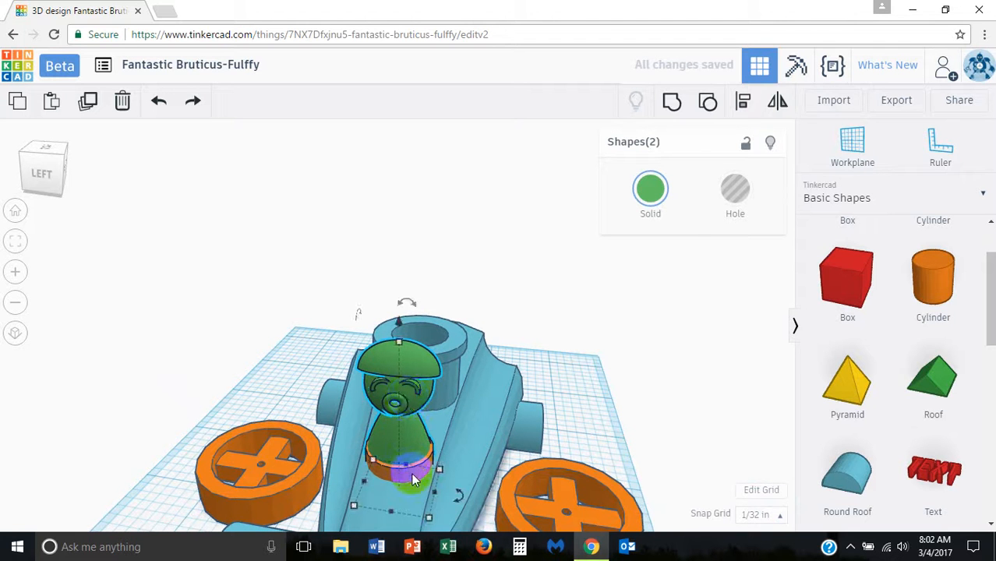
left_click(411, 472)
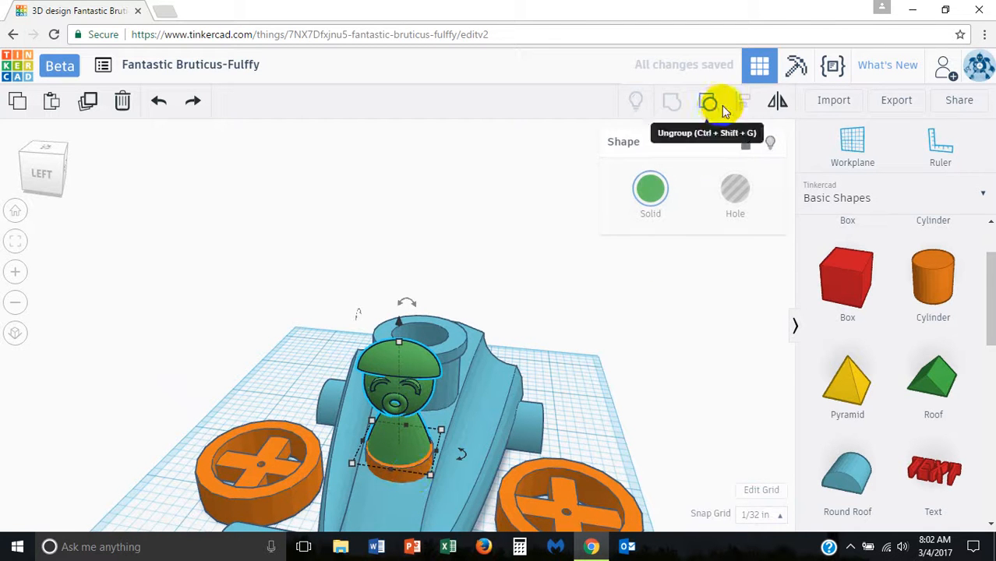
left_click(776, 100)
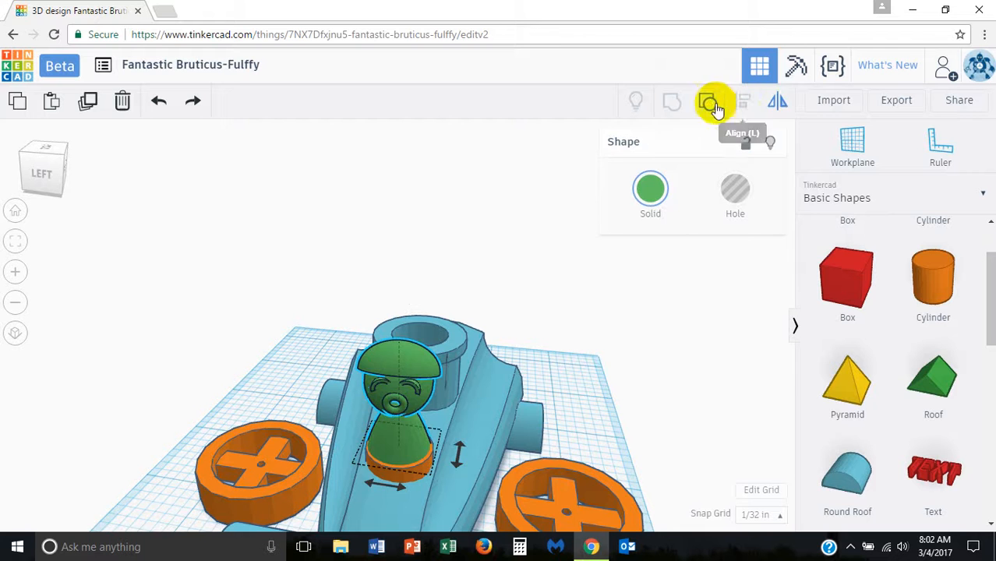
left_click(568, 459)
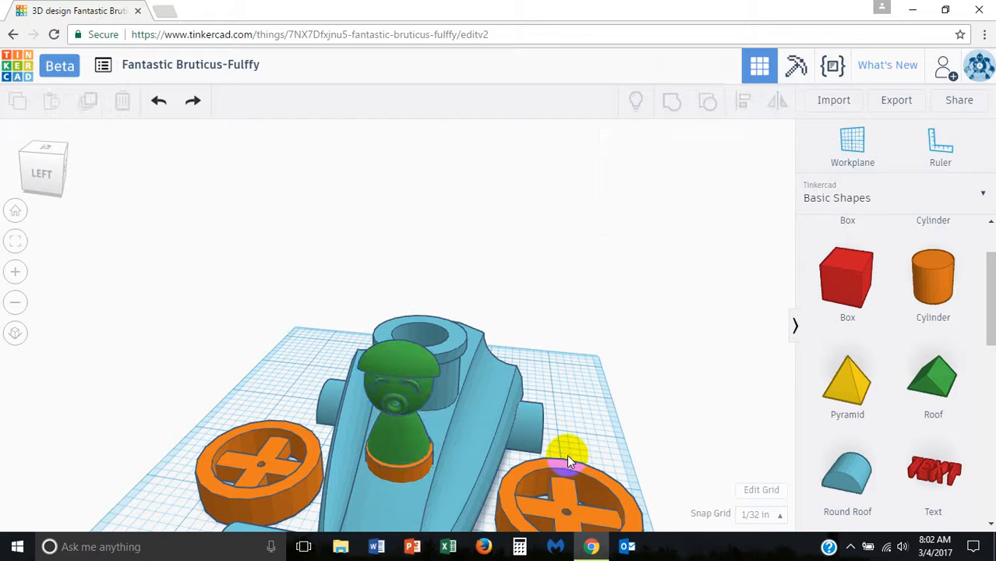
Step: Align the green figure and the orange cylinder beneath it on their shared centre across the car body's width
left_click(406, 472)
left_click(403, 380, "shift")
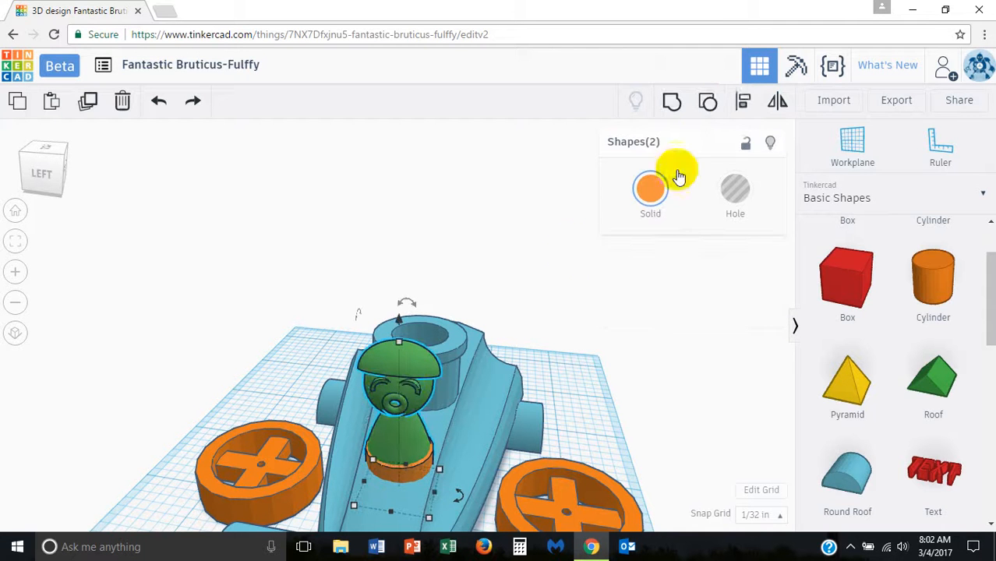
left_click(733, 115)
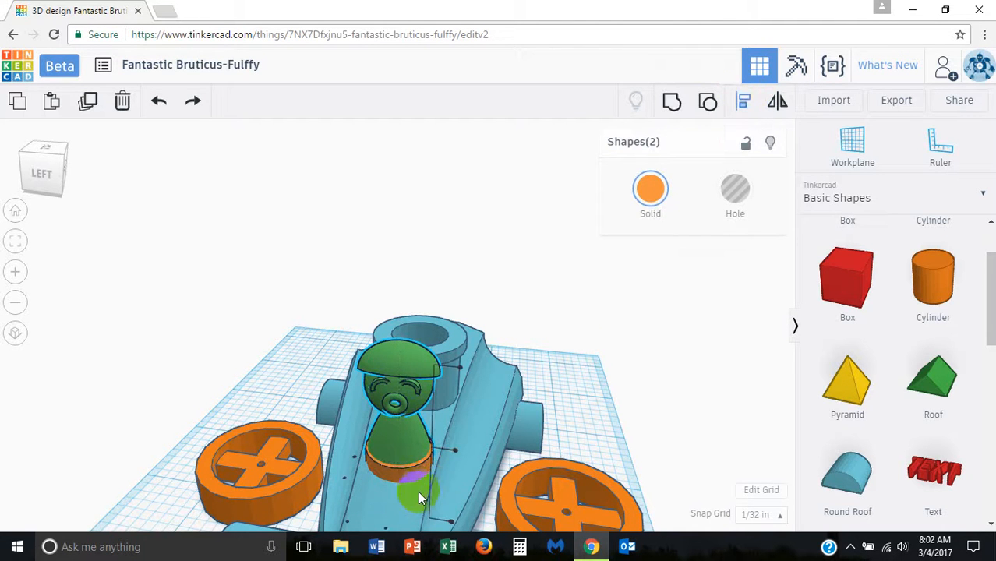
middle_click_drag(419, 492, 420, 396)
left_click(386, 418)
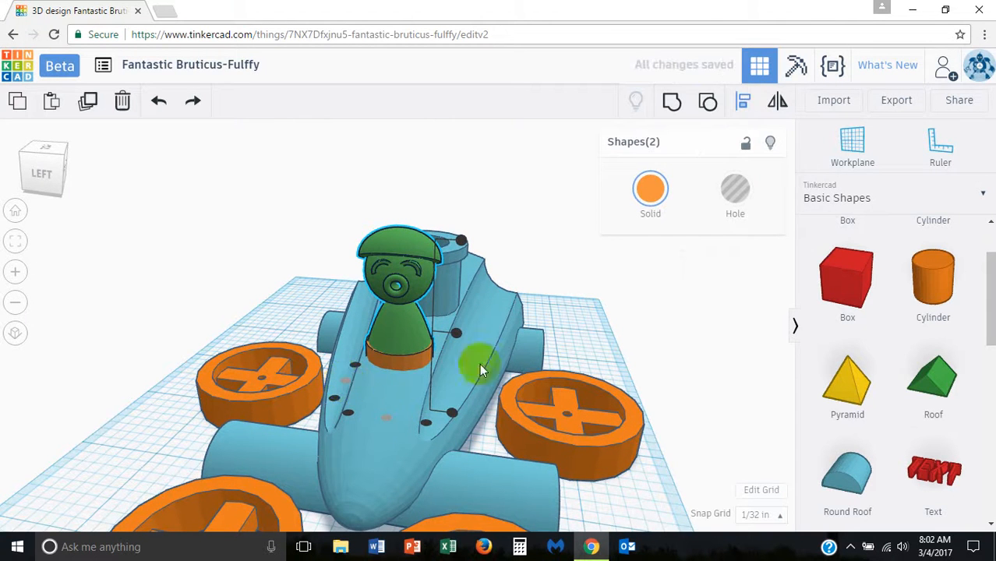
left_click(556, 360)
right_click_drag(554, 292, 382, 324)
left_click(381, 324)
left_click_drag(381, 228, 431, 220)
right_click_drag(474, 307, 410, 376)
Step: Turn the orange cylinder under the figure into a hole and group it with the car body to cut the seat
left_click(655, 406)
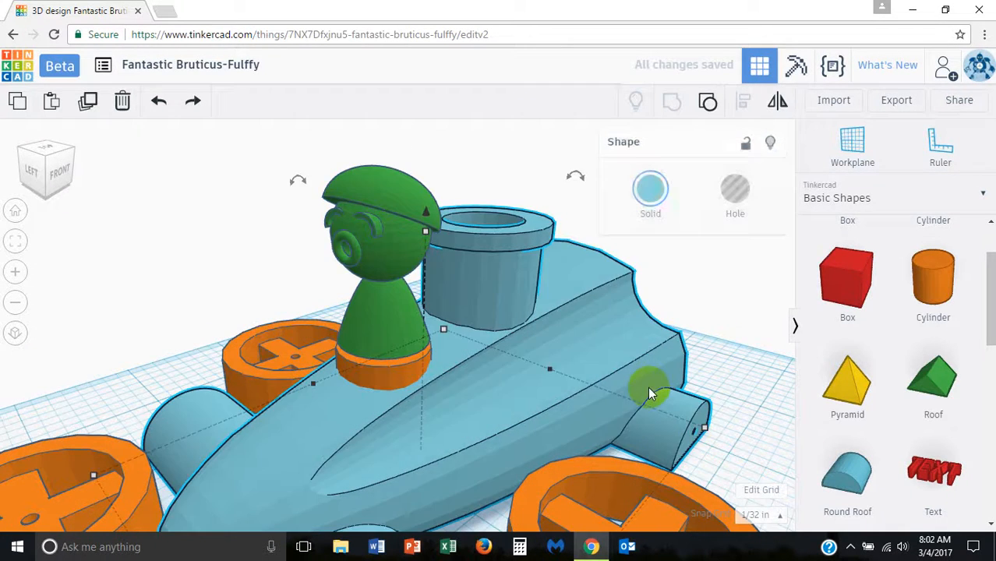
left_click(399, 375)
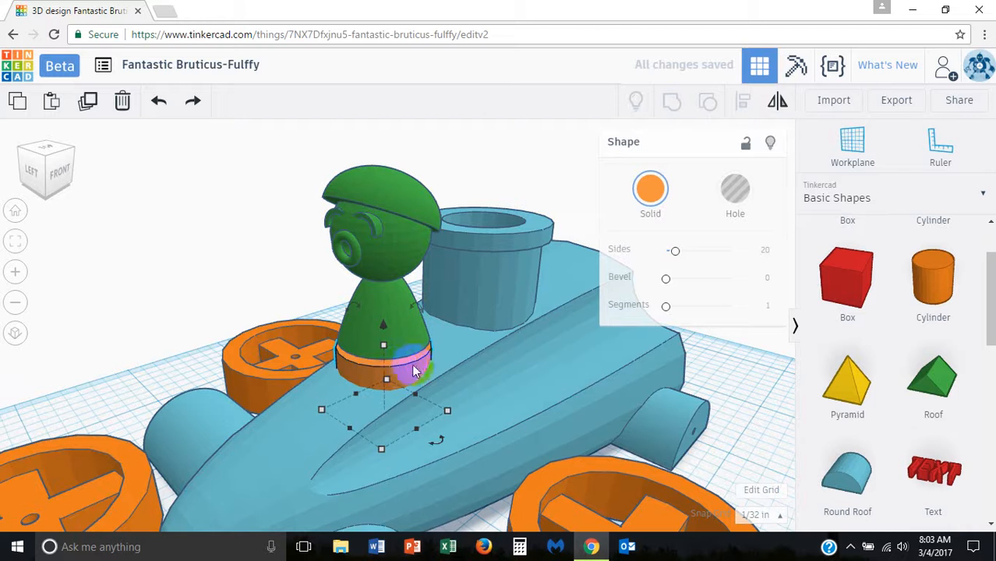
left_click(735, 191)
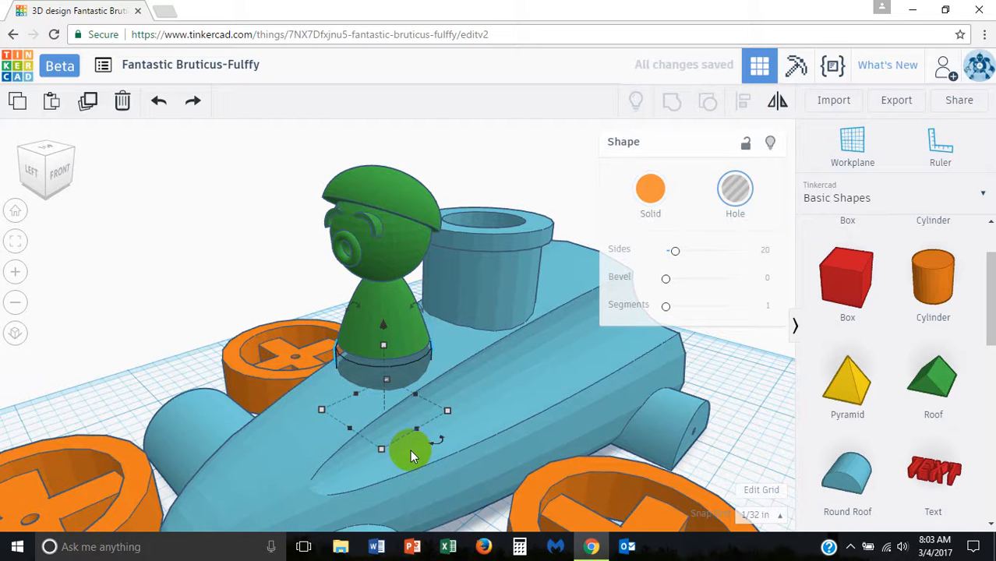
left_click(323, 467)
left_click(382, 375, "shift")
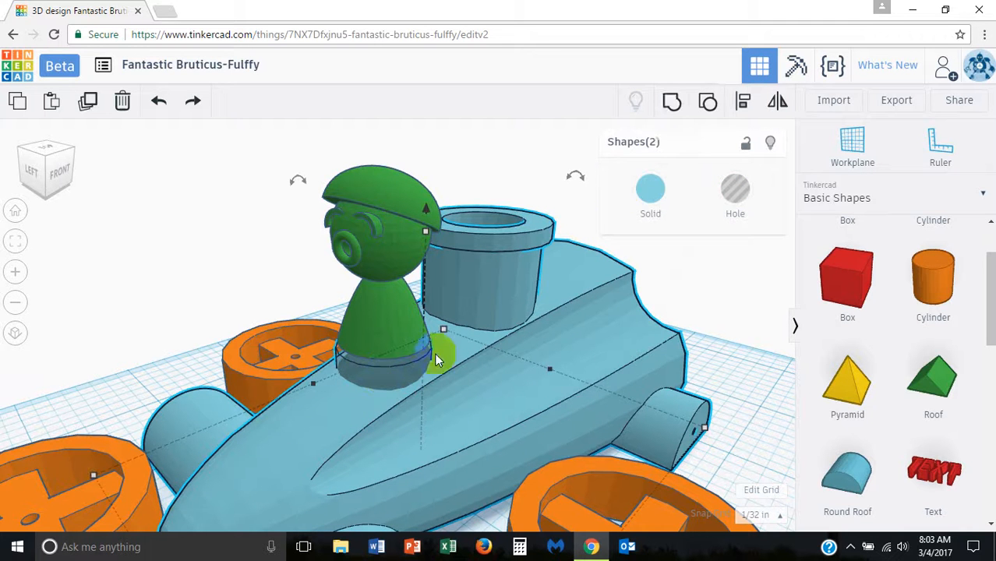
left_click(672, 102)
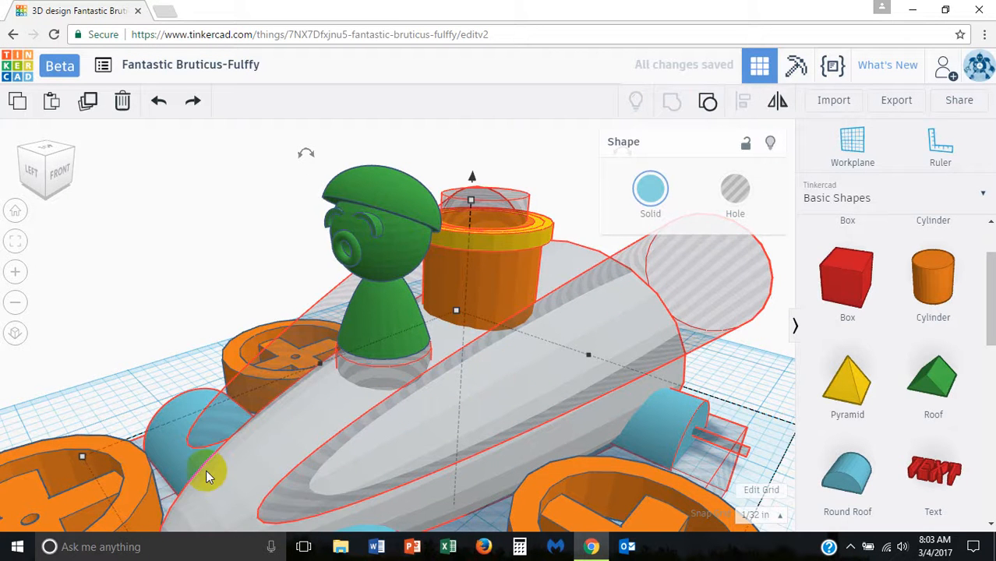
left_click(214, 320)
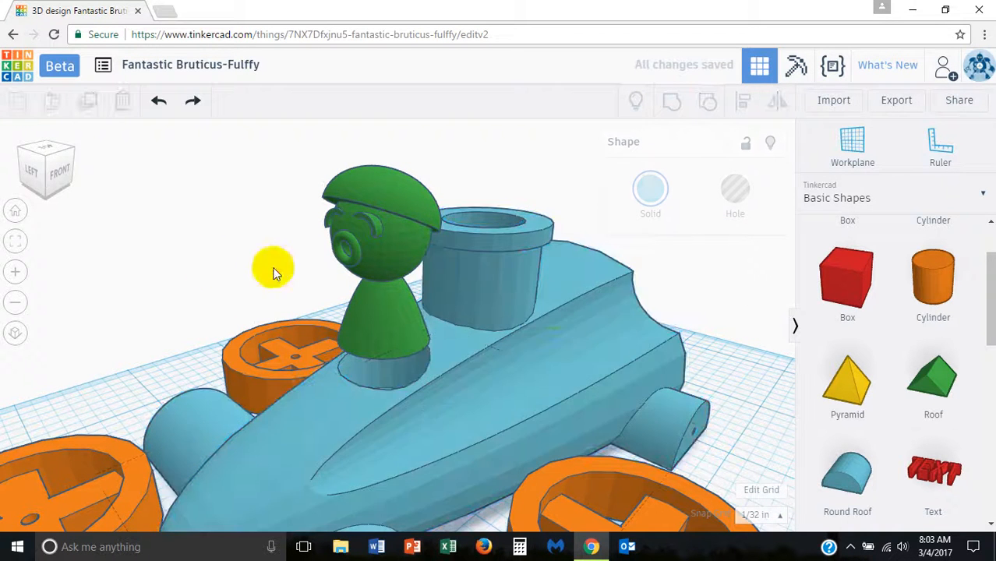
Step: Examine the seat cut in the car body and the green figure's position over it from the side, below and above
right_click_drag(271, 268, 524, 259)
left_click(385, 319)
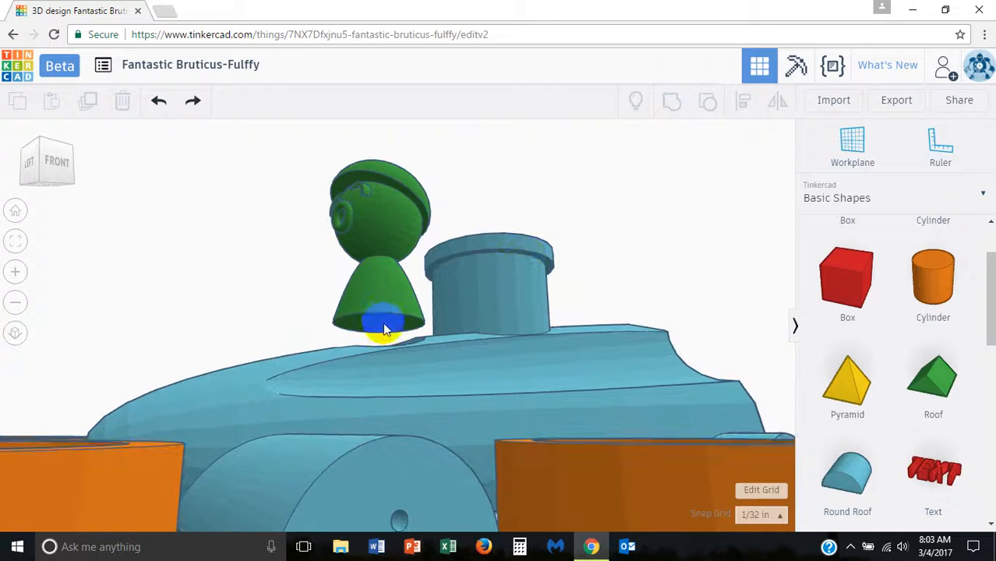
right_click_drag(518, 290, 546, 379)
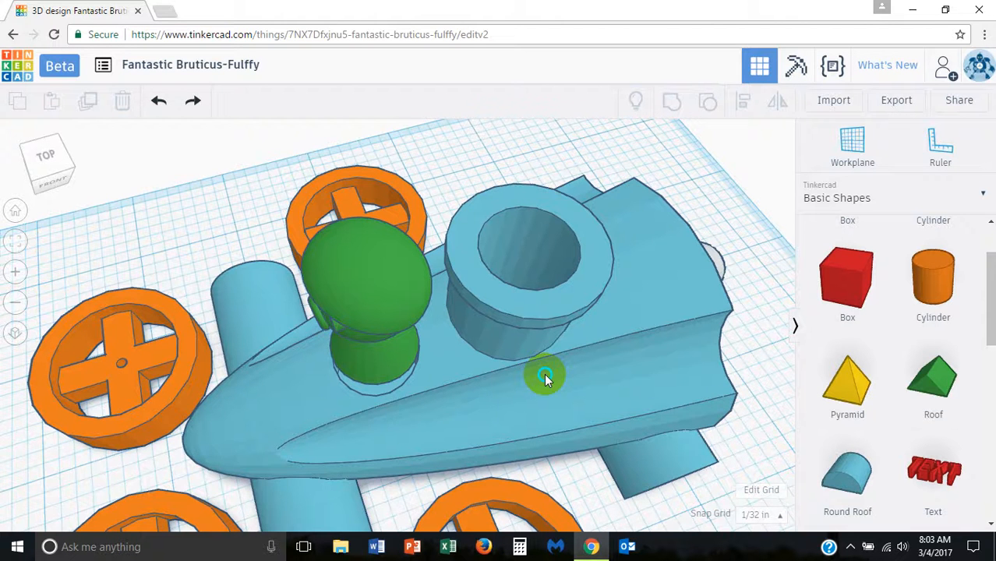
right_click_drag(545, 379, 545, 327)
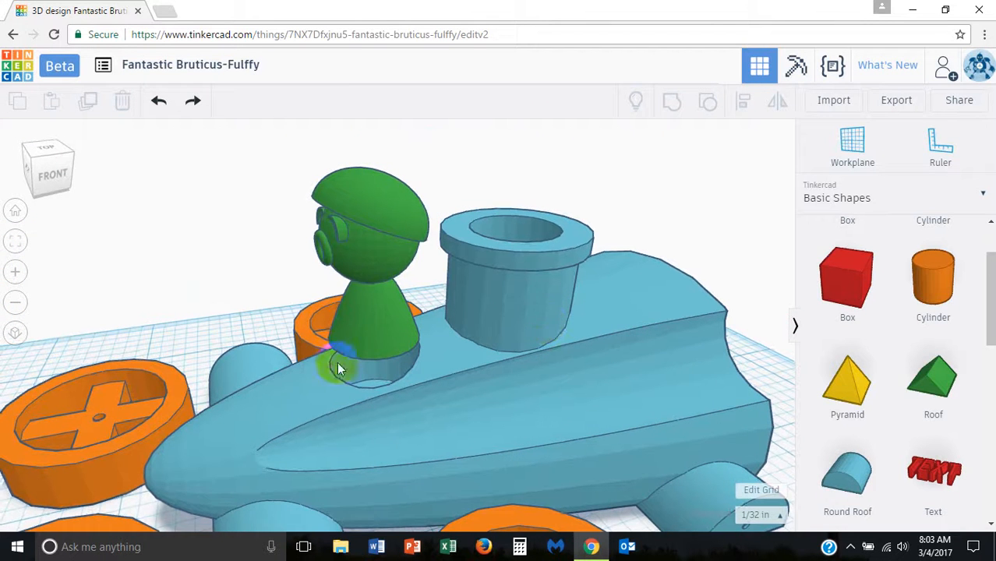
right_click_drag(380, 364, 378, 393)
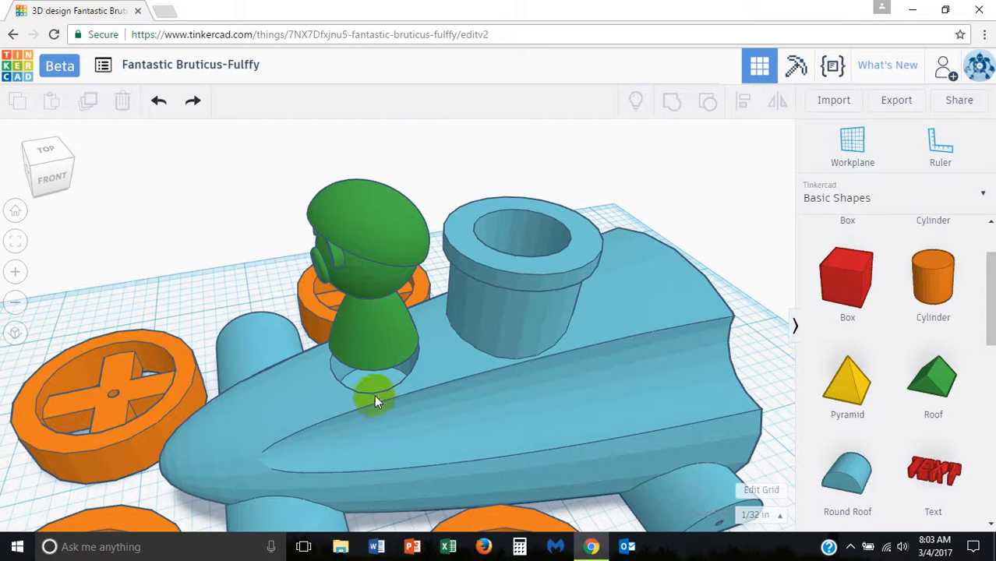
right_click_drag(370, 353, 372, 321)
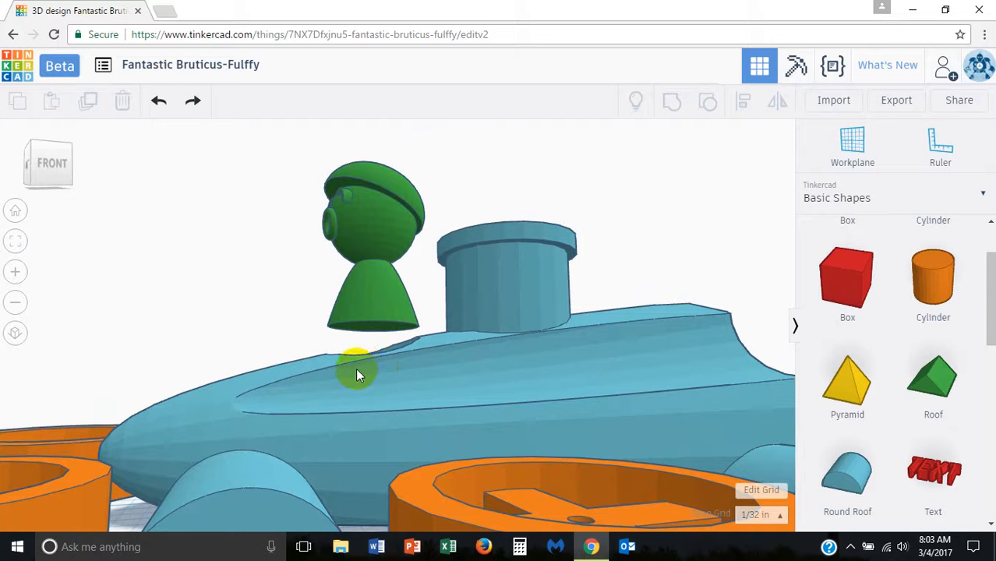
right_click_drag(361, 363, 413, 360)
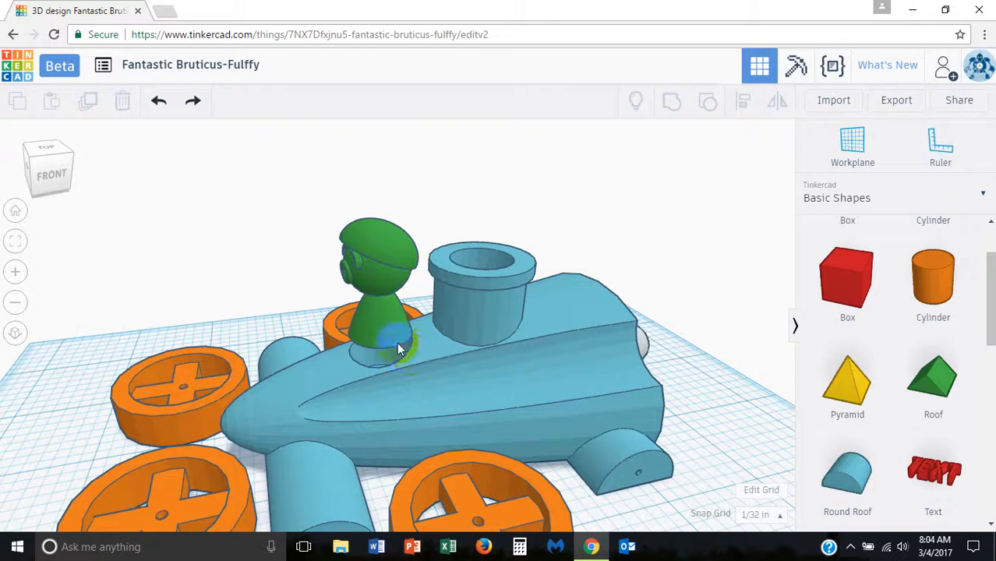
scroll(383, 357, "up", 5)
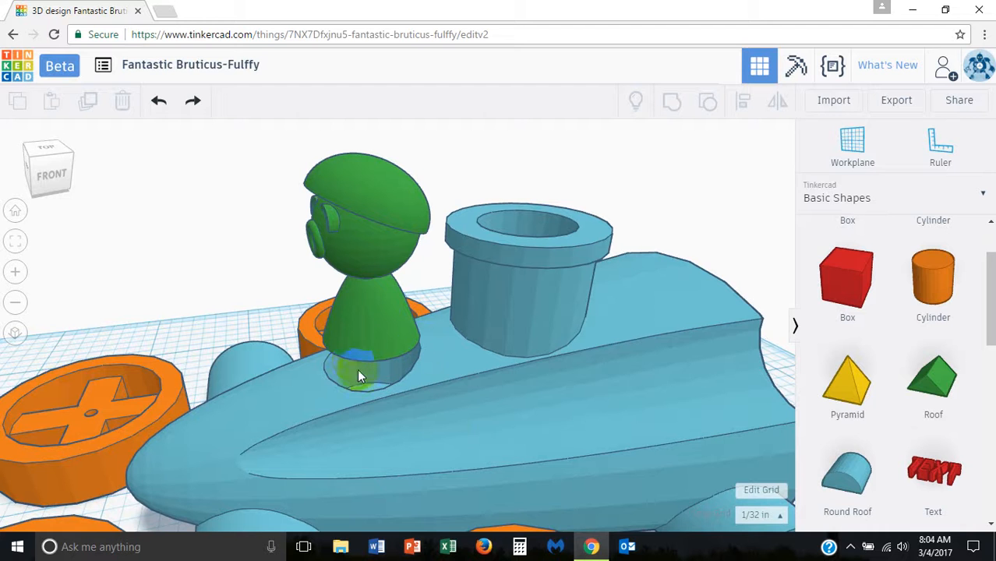
scroll(366, 357, "down", 5)
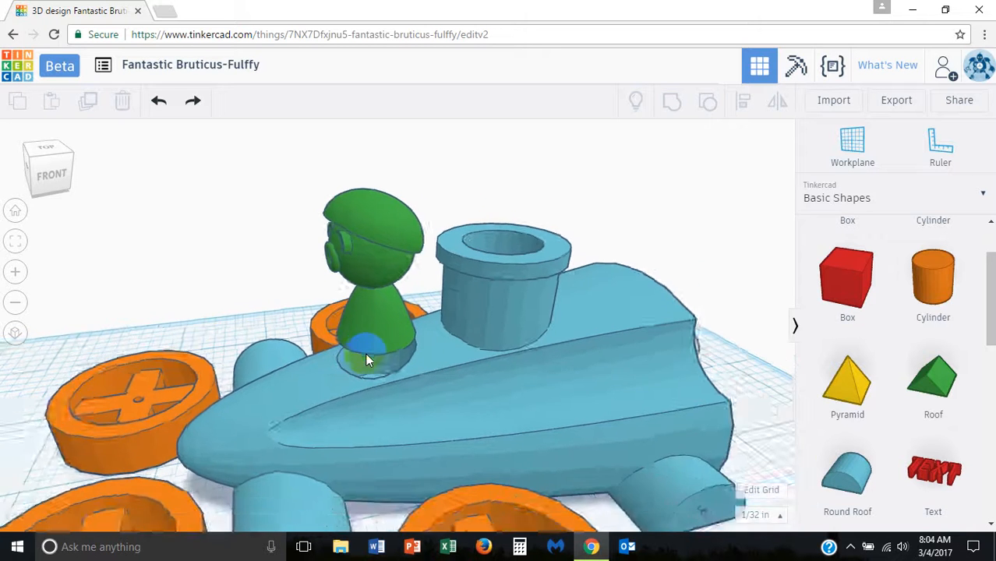
scroll(366, 356, "down", 1)
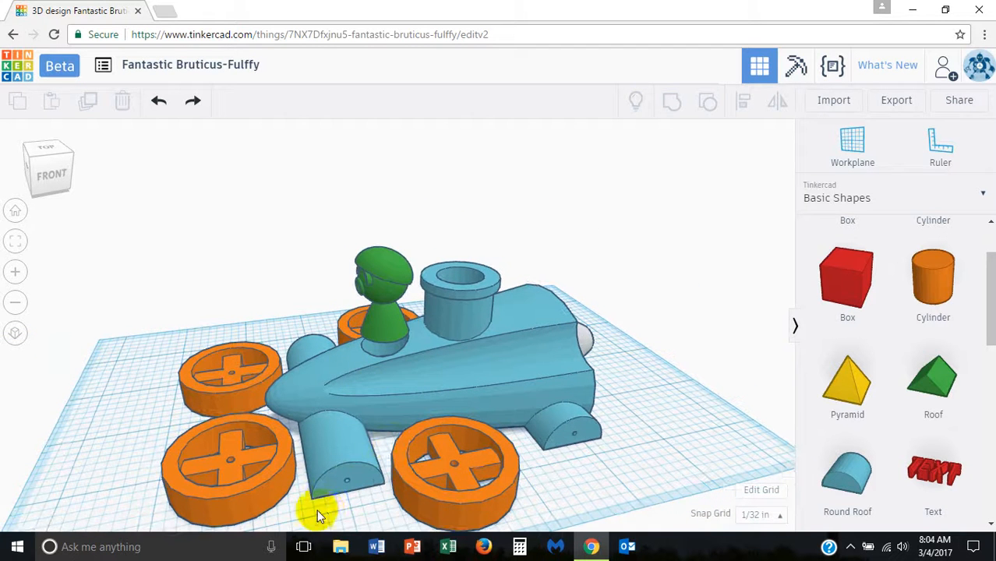
Step: Move the green figure out of the seat, lower it onto the workplane and place it beside the car's front axle
left_click(387, 285)
left_click(389, 277)
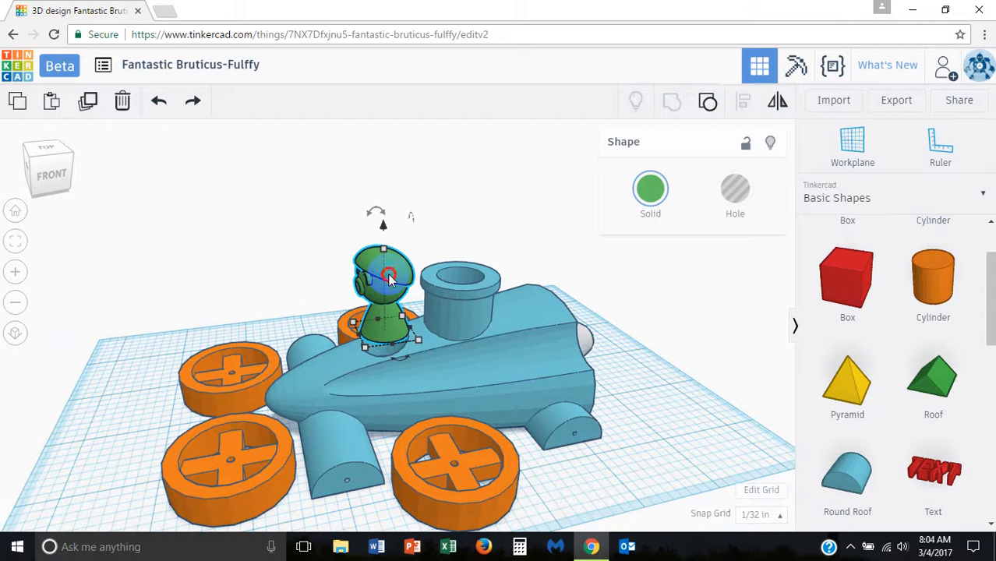
left_click_drag(389, 275, 347, 427)
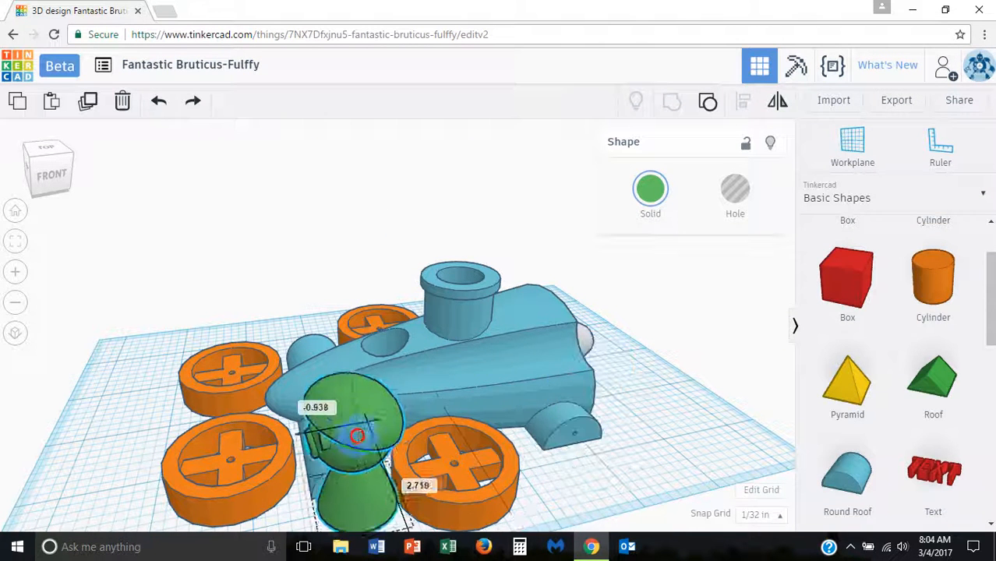
right_click_drag(441, 434, 211, 250)
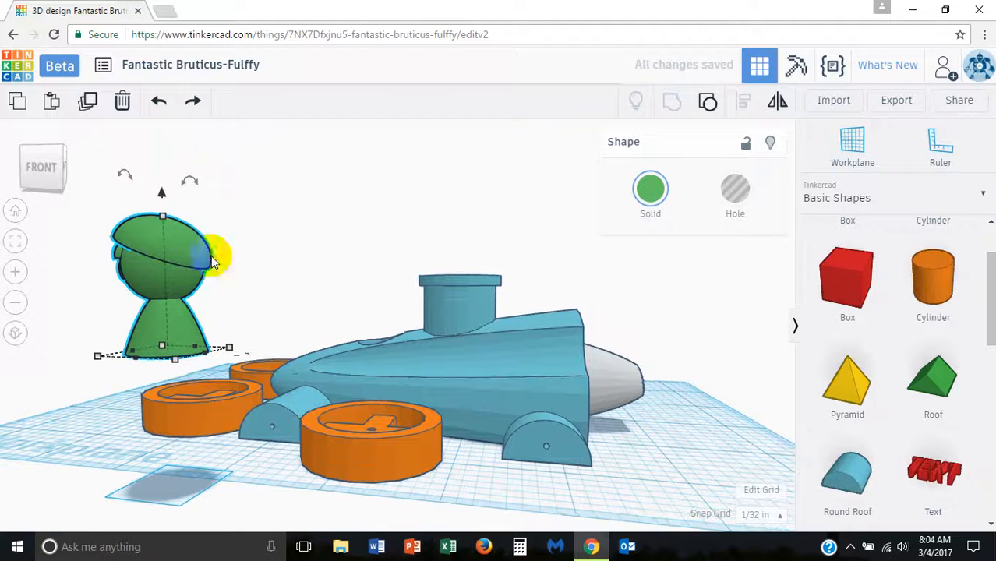
left_click_drag(160, 193, 167, 334)
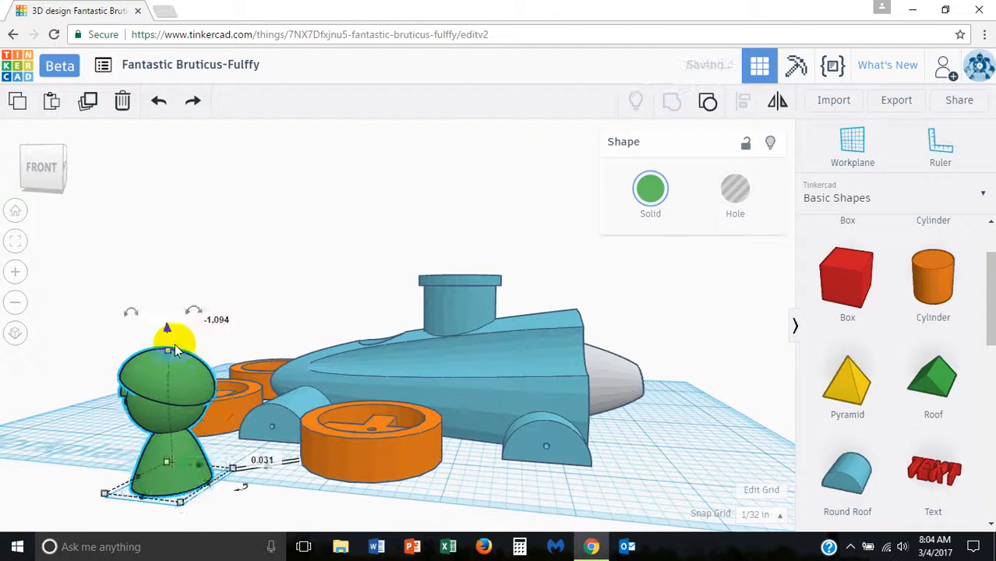
left_click_drag(167, 389, 232, 372)
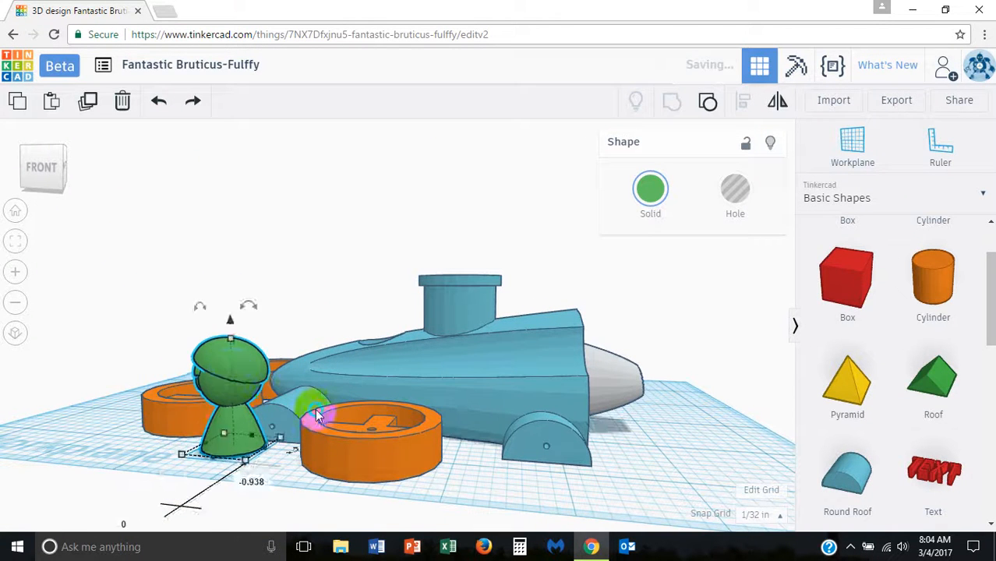
right_click_drag(316, 407, 309, 433)
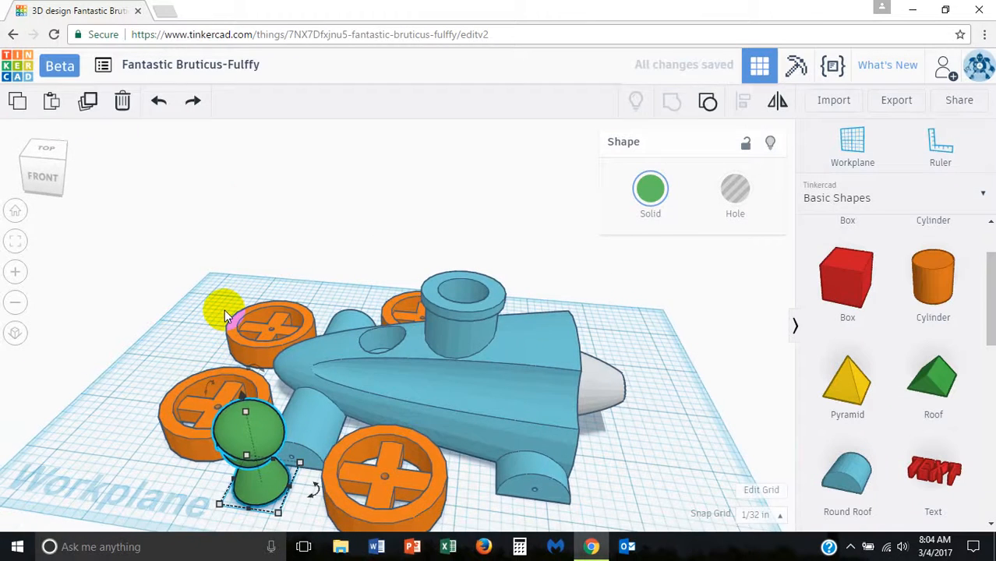
Step: Check with Align that all seven shapes rest at the same bottom level, viewing them from the side and above
left_click_drag(216, 239, 629, 517)
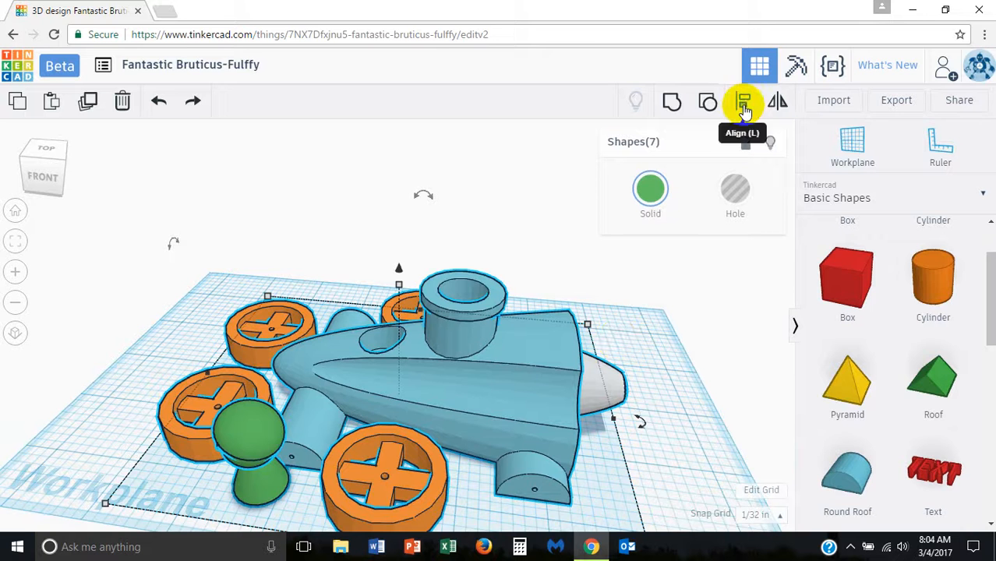
left_click(745, 102)
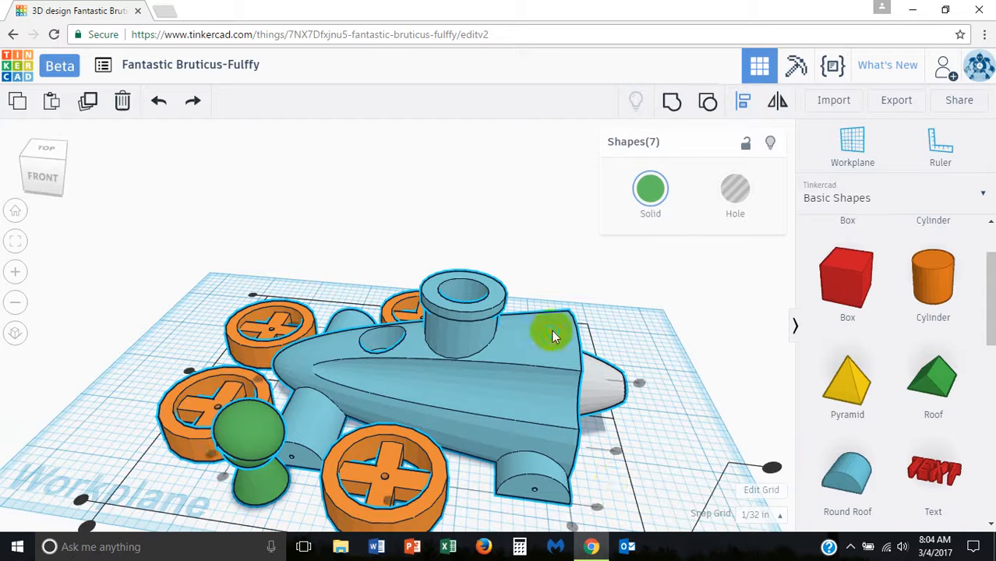
right_click_drag(703, 416, 755, 463)
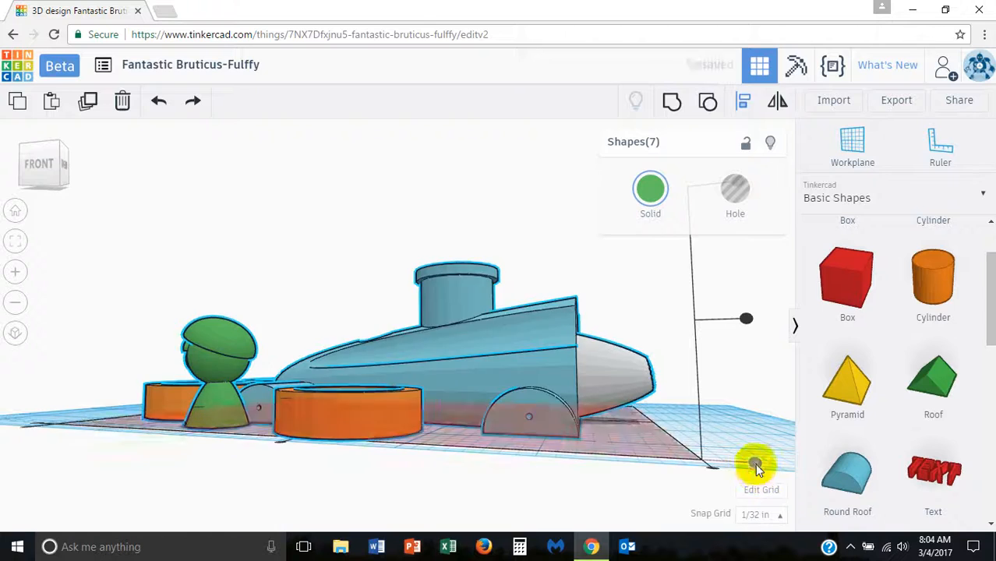
right_click_drag(222, 467, 556, 490)
right_click_drag(533, 361, 477, 382)
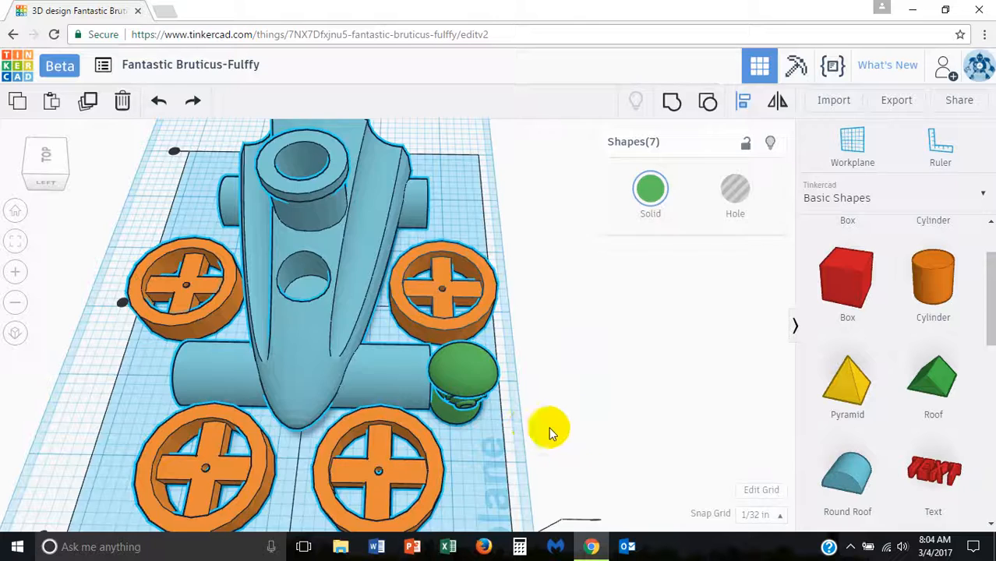
left_click(529, 433)
Step: Move the green figure slightly outward so it stands clear of the front axle's end
scroll(452, 421, "up", 8)
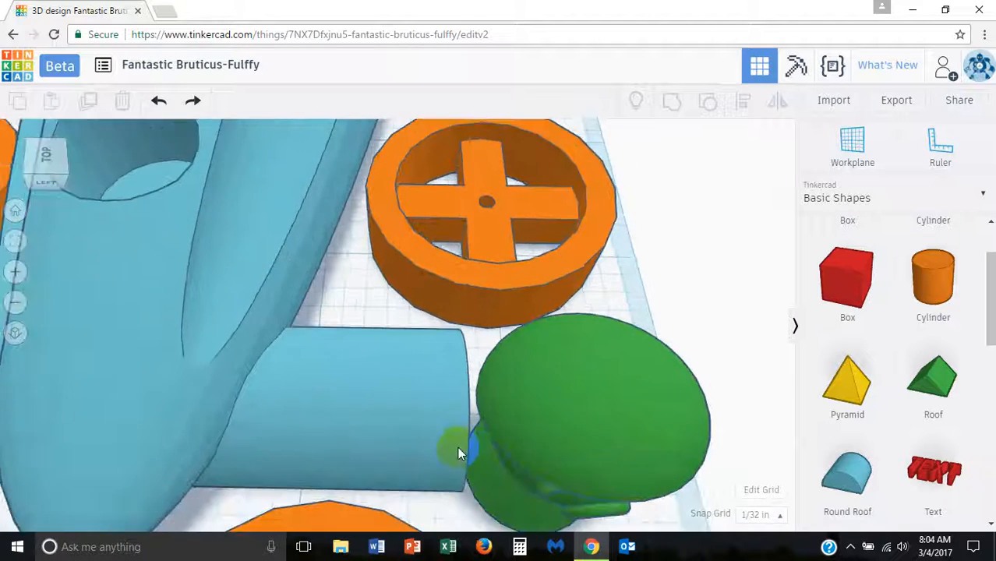
middle_click_drag(458, 449, 344, 425)
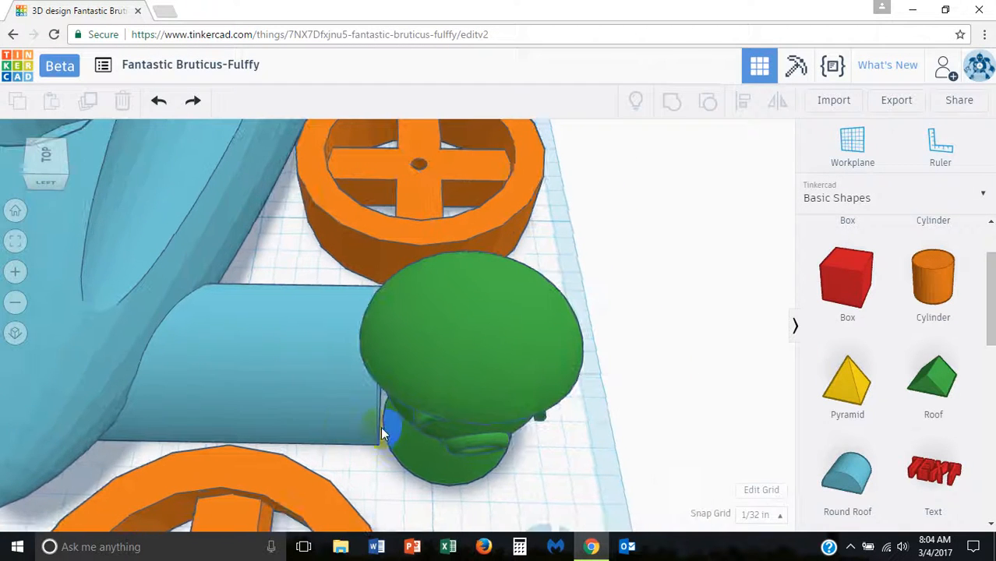
left_click(402, 439)
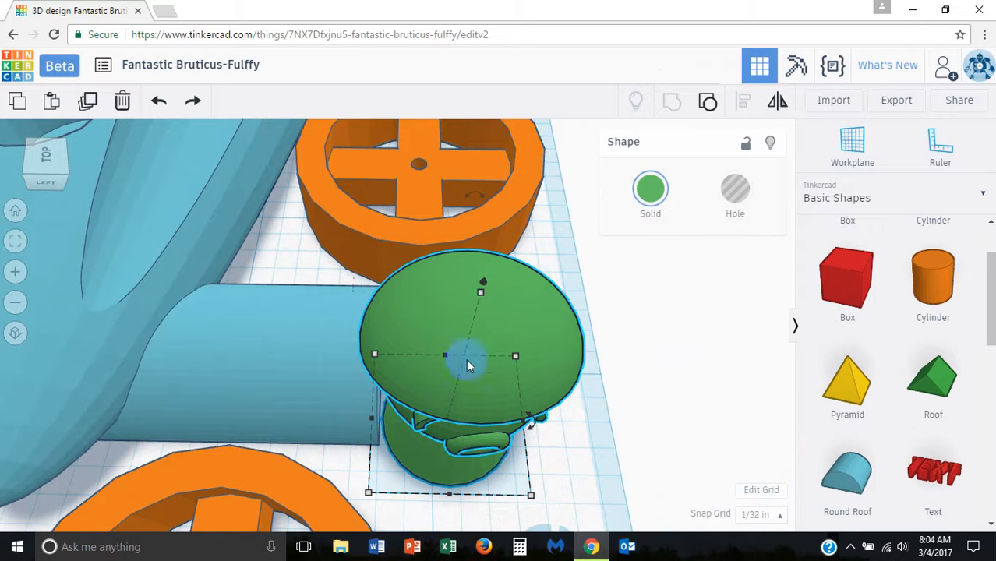
left_click_drag(488, 345, 520, 336)
right_click_drag(633, 408, 430, 397)
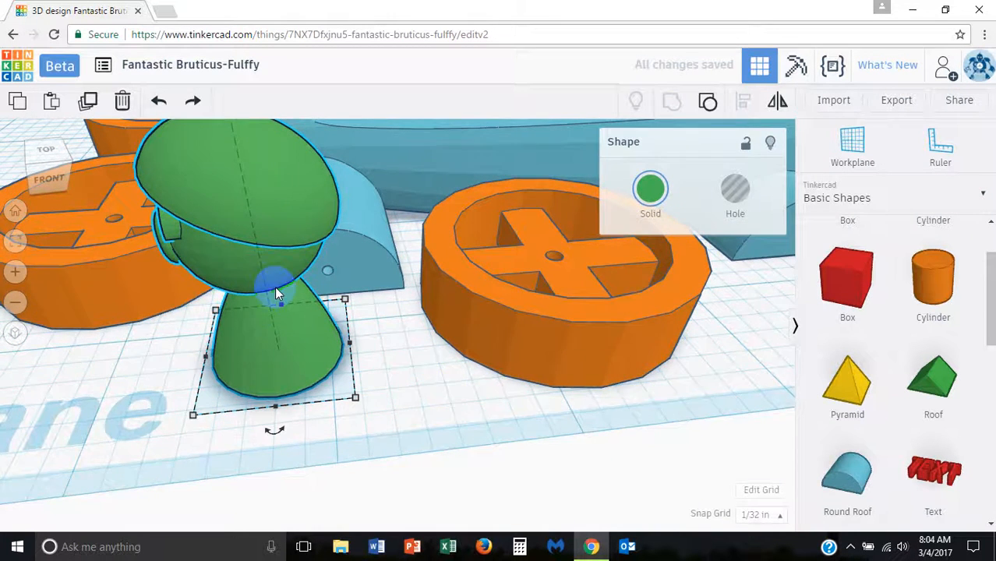
Step: Rotate the green figure 90° so it lies on its back and lower it 0.396 in towards the workplane
scroll(277, 293, "down", 3)
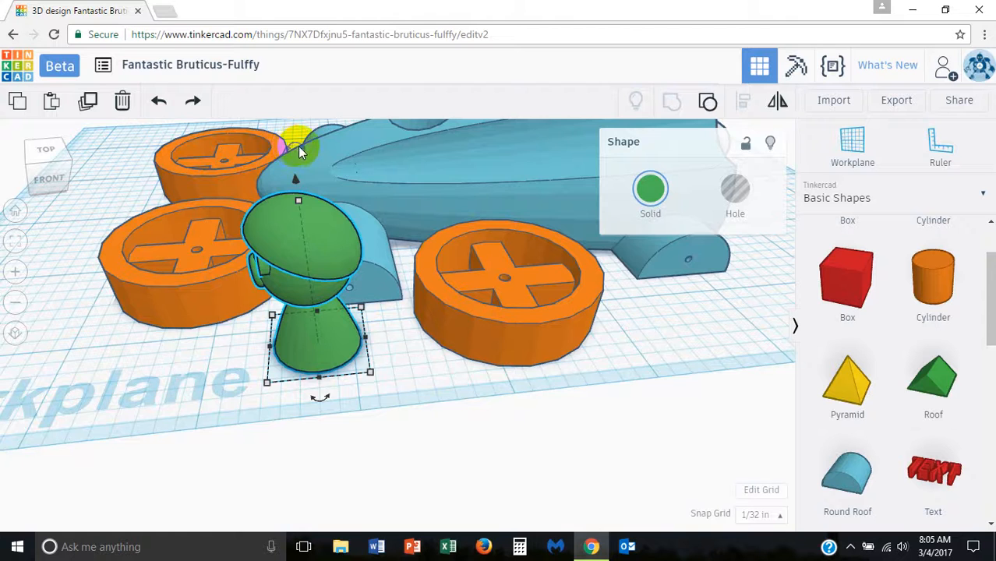
middle_click_drag(298, 147, 399, 146)
right_click_drag(502, 240, 477, 237)
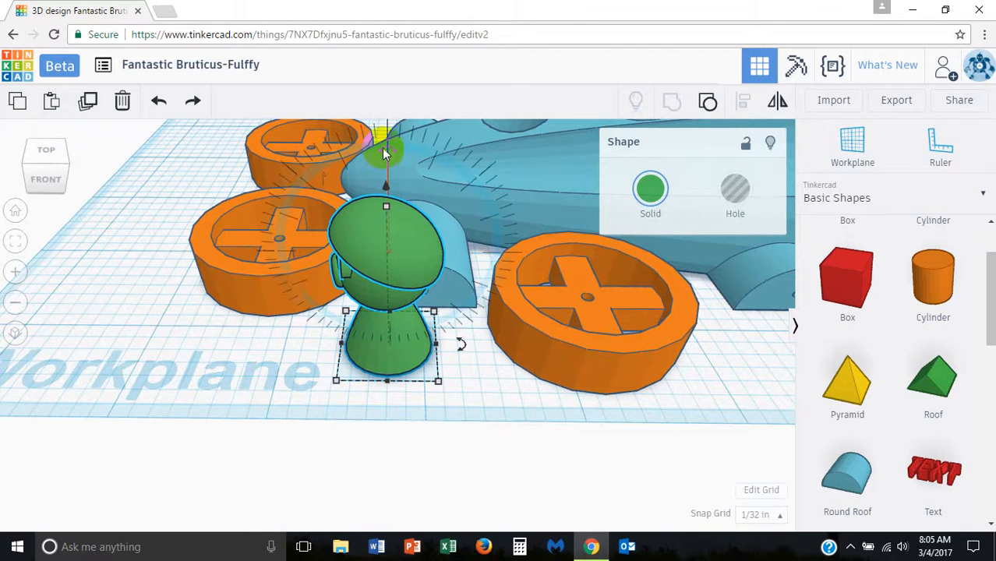
left_click_drag(382, 147, 514, 245)
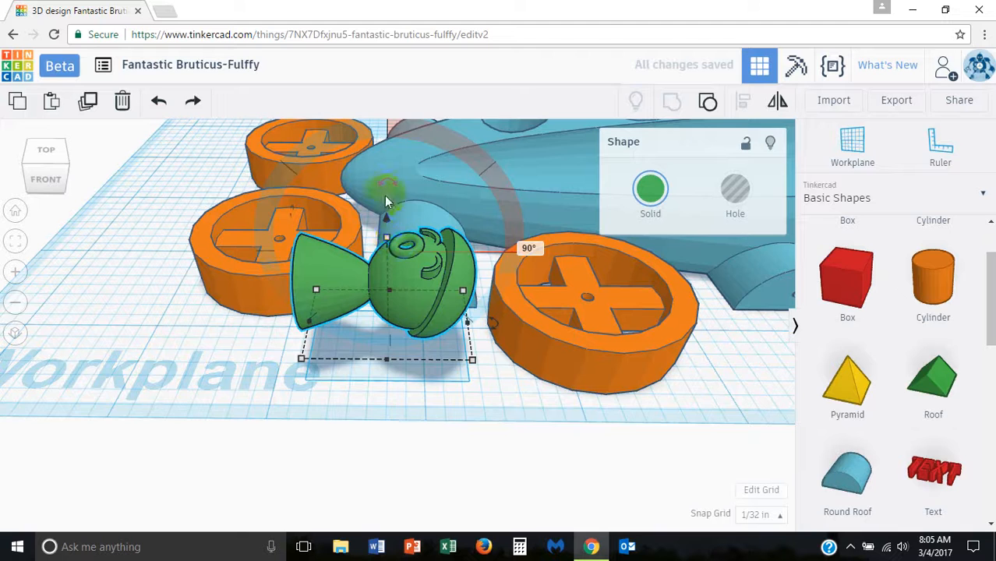
left_click_drag(386, 216, 385, 271)
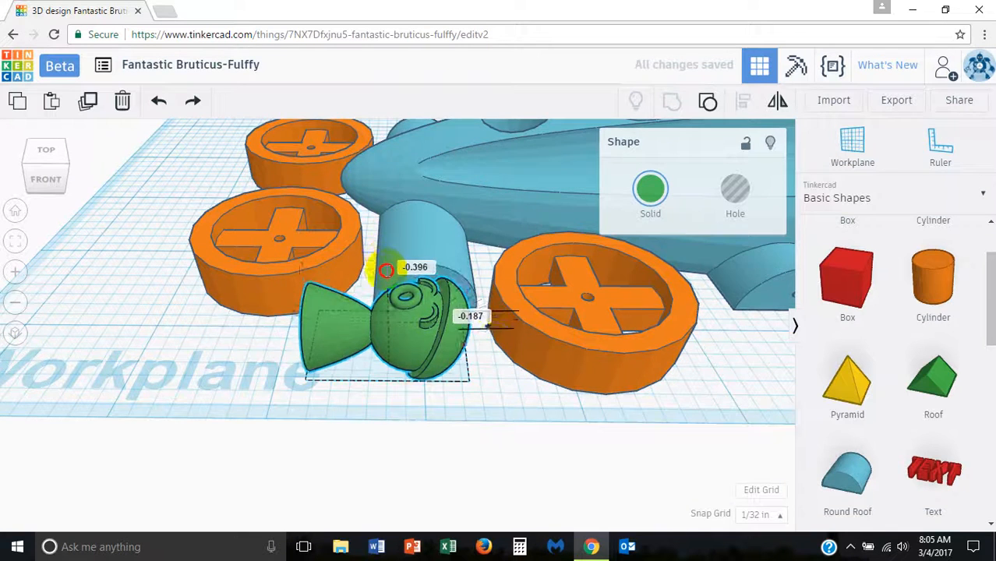
mouse_move(476, 332)
right_mouse_down()
mouse_move(529, 338)
mouse_move(529, 278)
mouse_move(527, 327)
mouse_move(526, 287)
mouse_move(528, 316)
mouse_move(623, 351)
mouse_move(628, 343)
right_mouse_up()
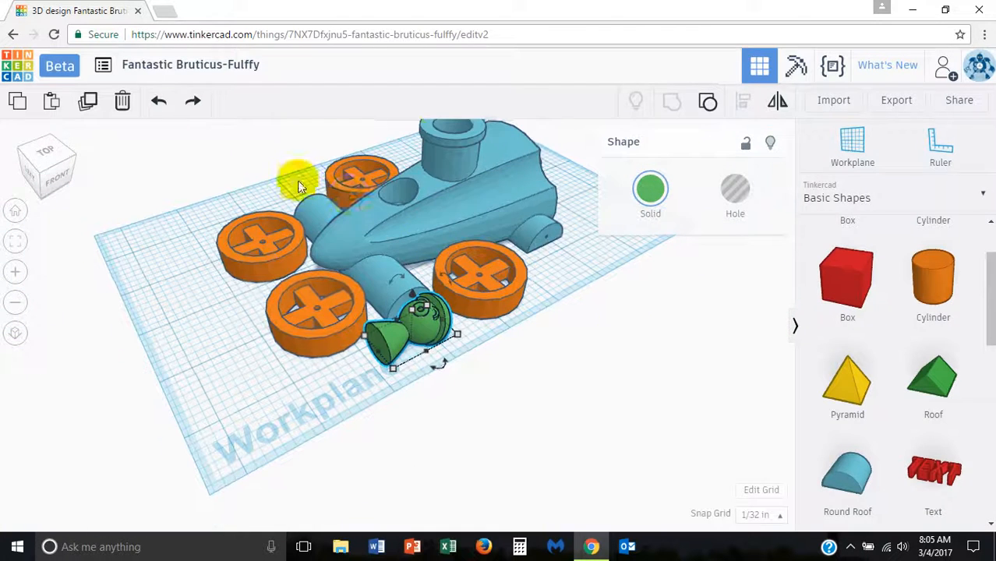
Step: Align all seven shapes, including the lying figure, to a common bottom level
key("ctrl+a")
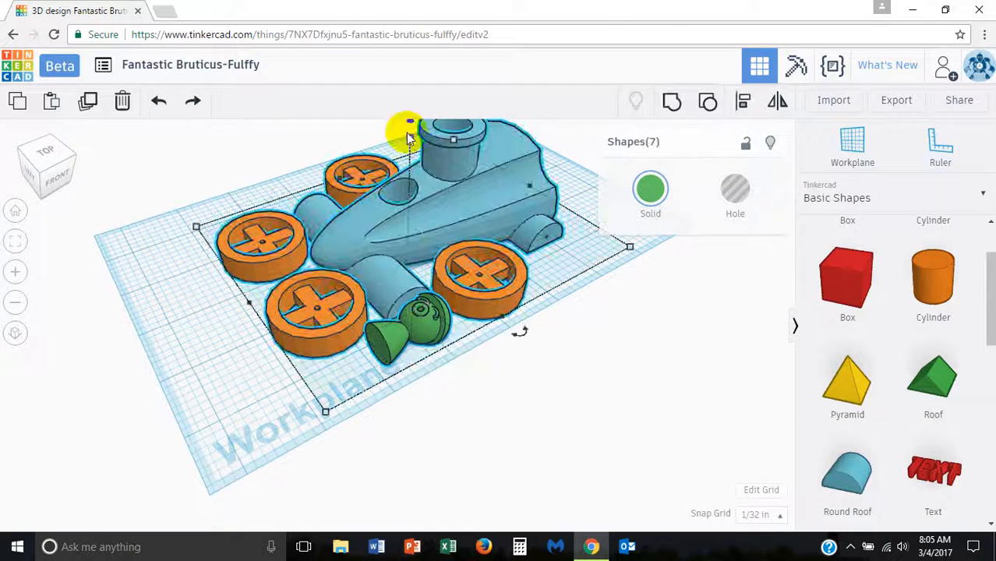
left_click(746, 104)
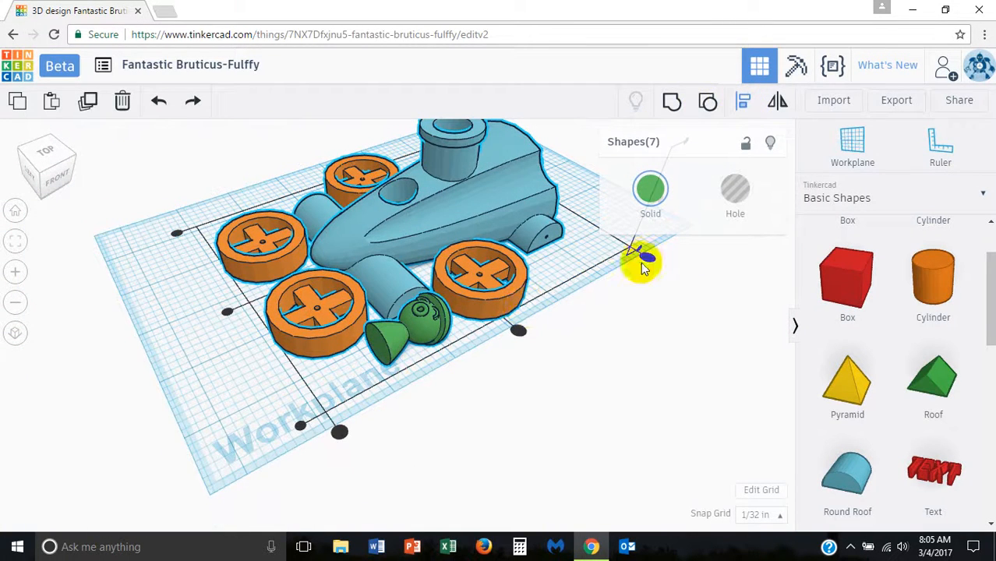
right_click_drag(663, 308, 668, 387)
left_click(772, 417)
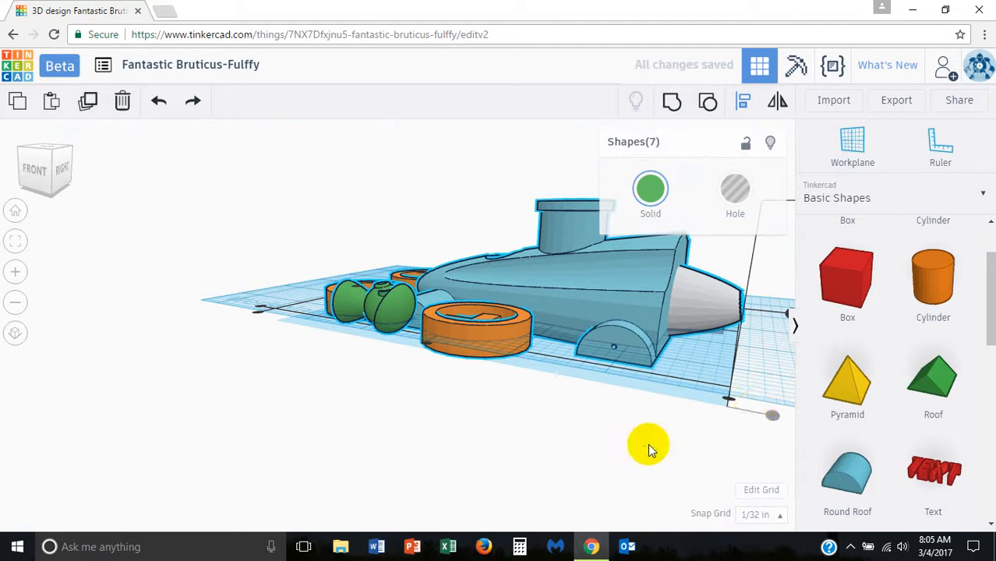
left_click(529, 420)
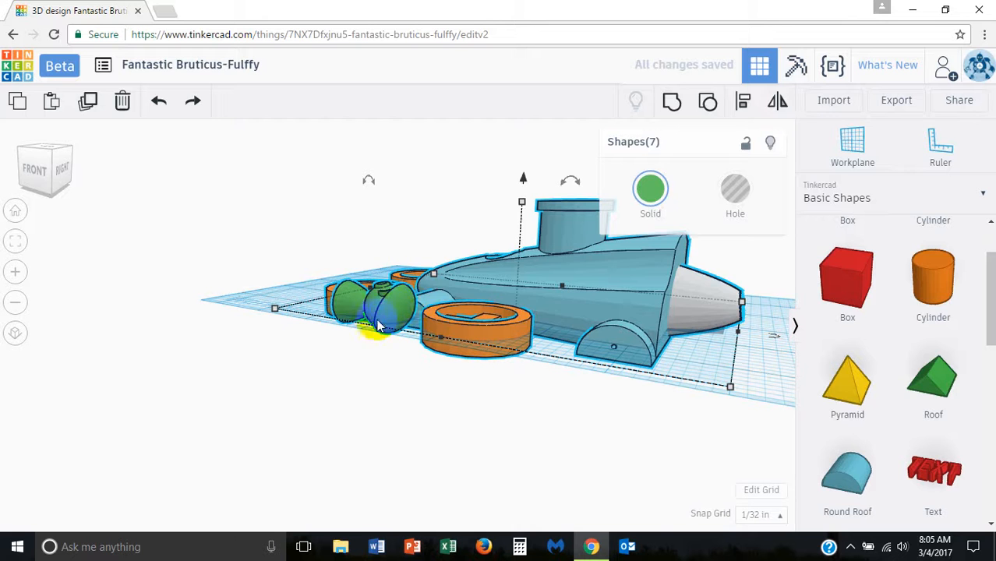
Step: Raise the lying green figure slightly above the workplane
left_click(285, 272)
left_click(355, 290)
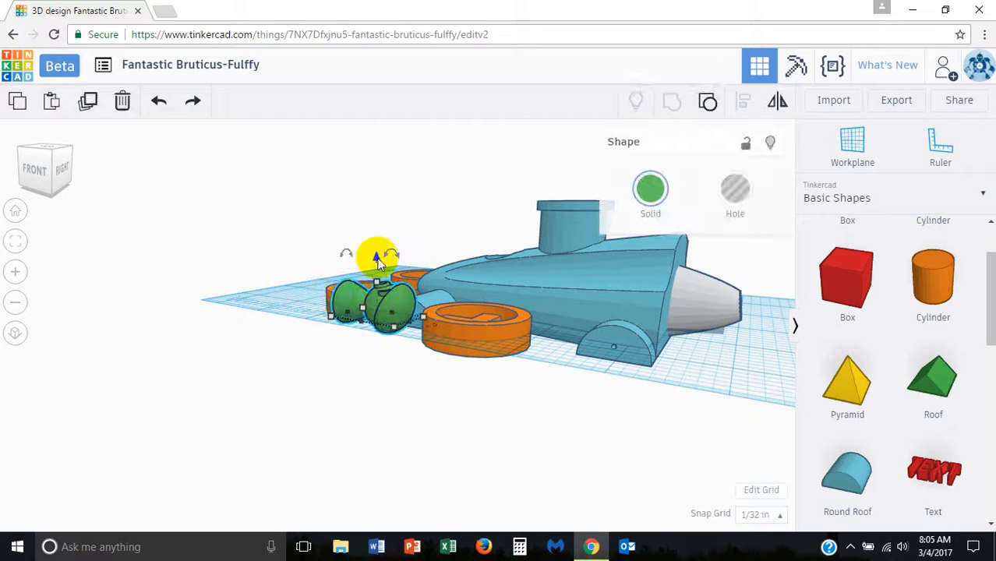
left_click_drag(379, 258, 376, 239)
Step: Select all seven shapes and align their bottoms to bring the raised figure down level with the wheels and body
left_click(262, 297)
left_click_drag(279, 196, 789, 435)
left_click(370, 220)
left_click_drag(319, 204, 723, 454)
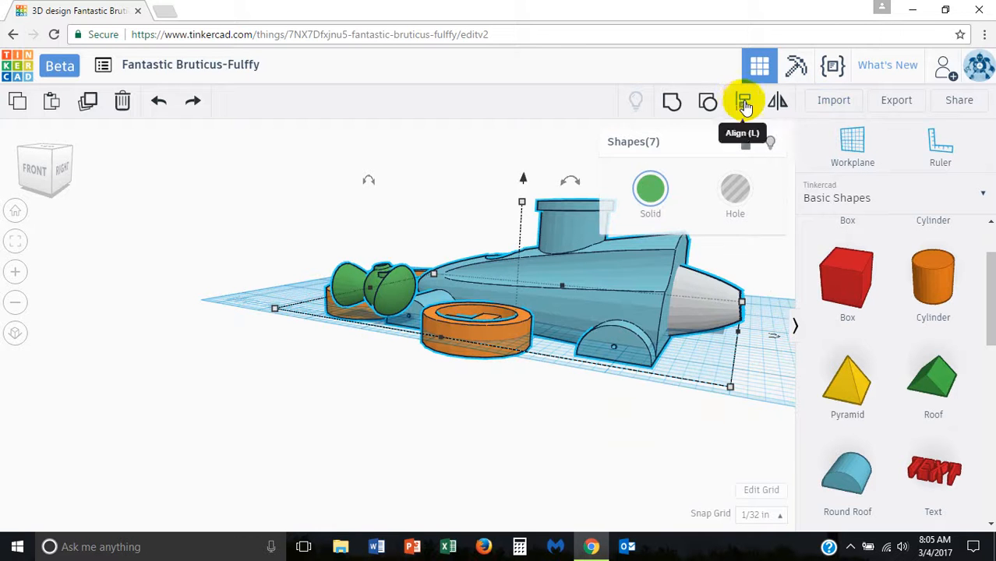
left_click(745, 101)
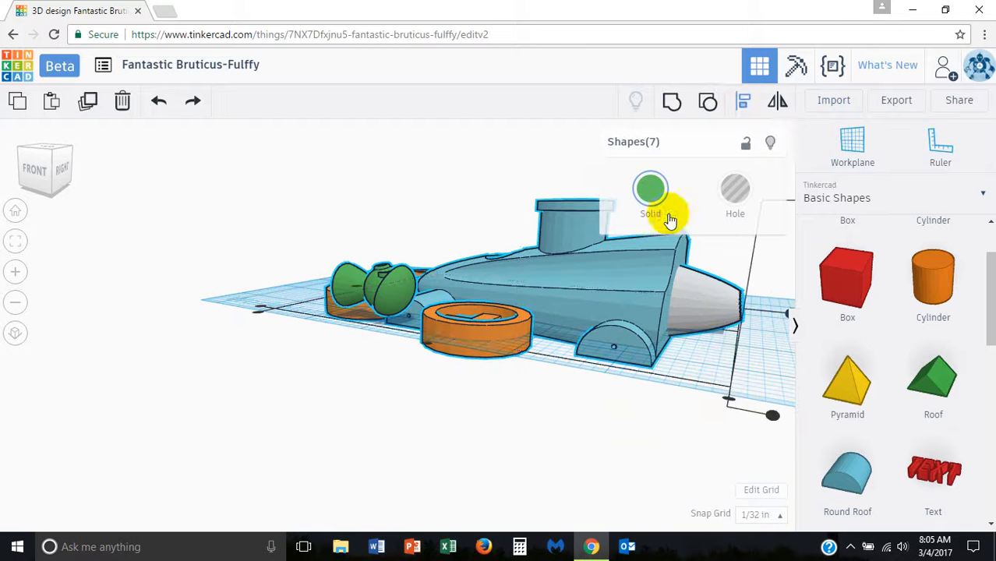
left_click(772, 417)
right_click_drag(772, 417, 494, 215)
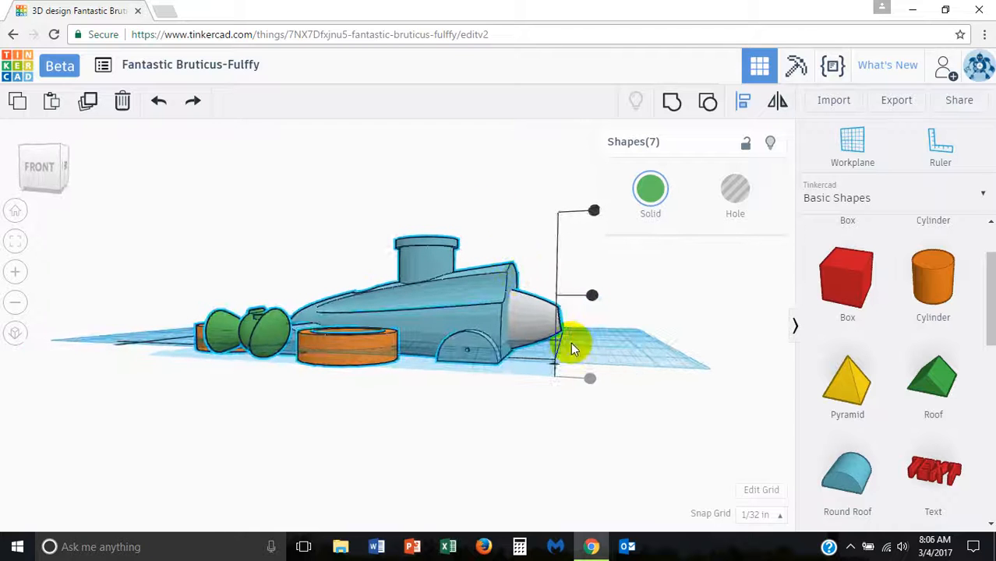
scroll(553, 371, "up", 5)
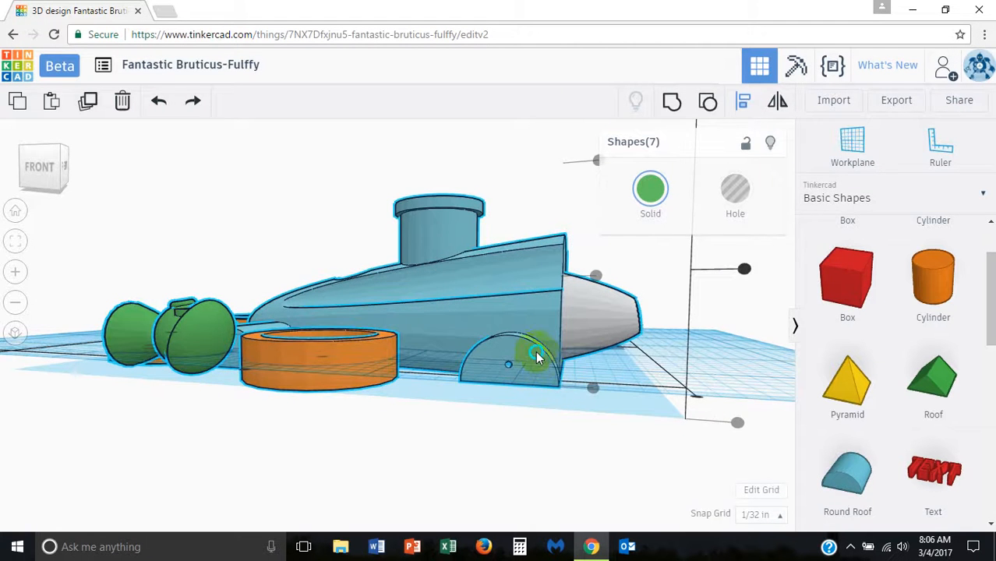
right_click_drag(551, 446, 536, 428)
right_click_drag(532, 434, 569, 476)
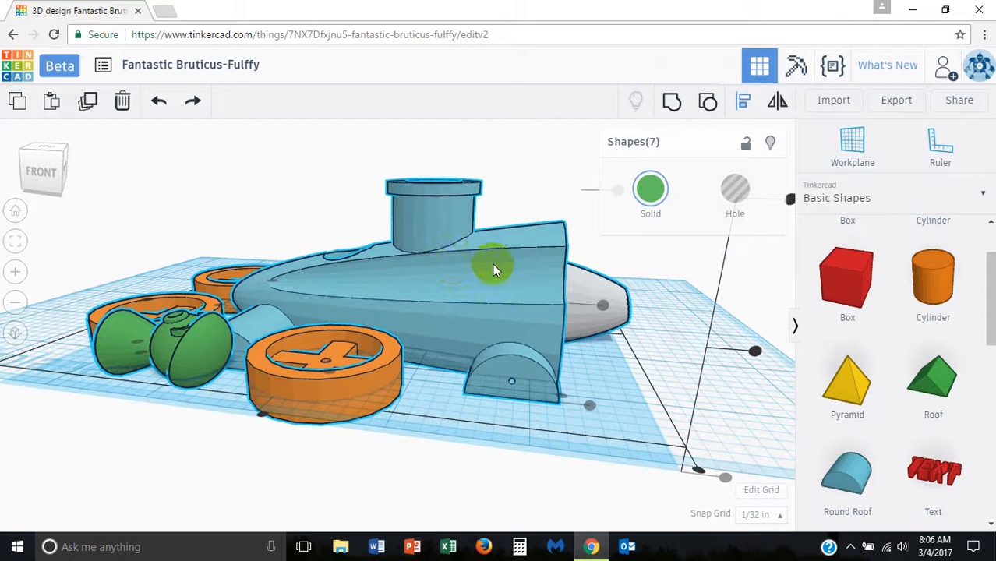
left_click(733, 351)
scroll(536, 339, "down", 2)
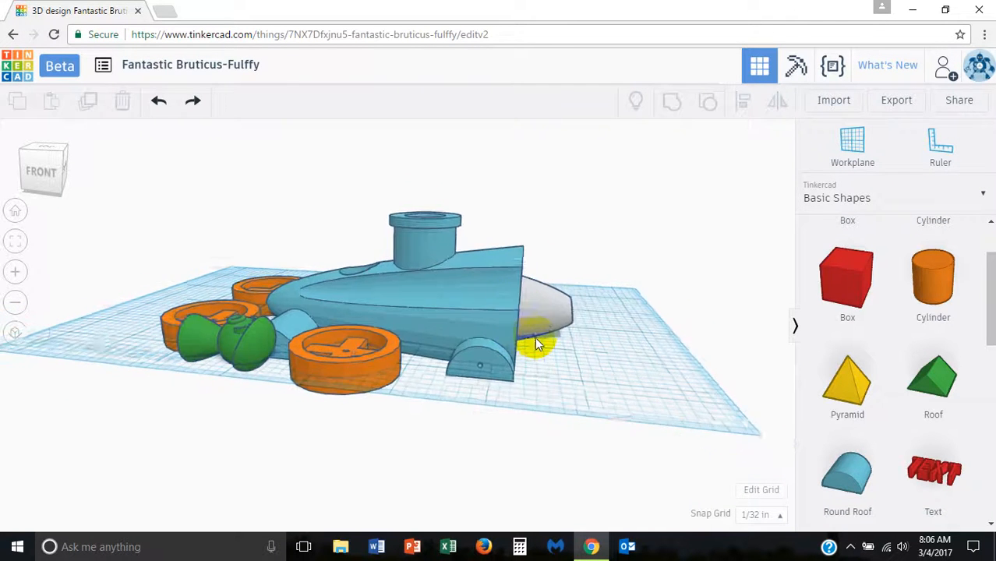
left_click(438, 289)
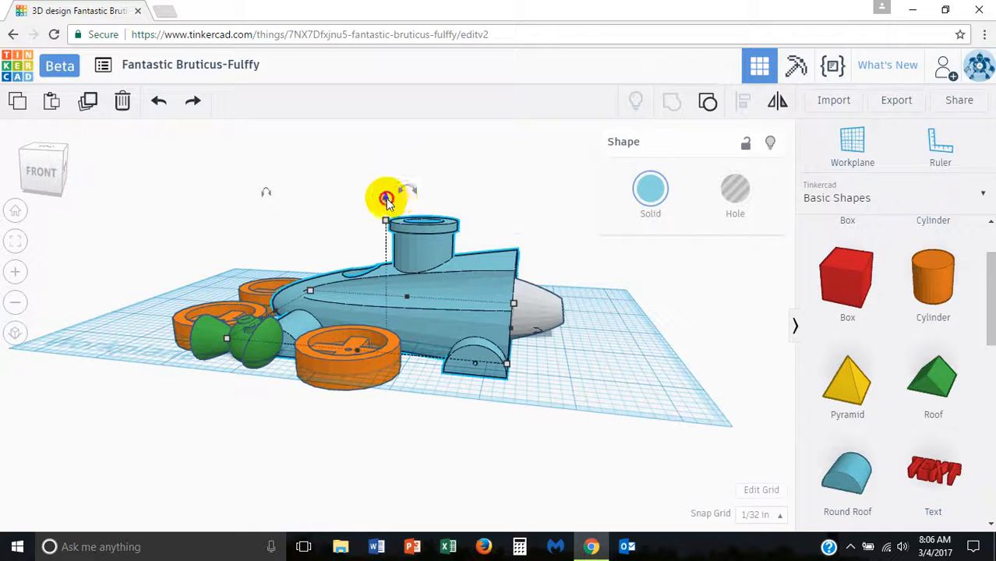
left_click_drag(387, 199, 387, 186)
key("ctrl+z")
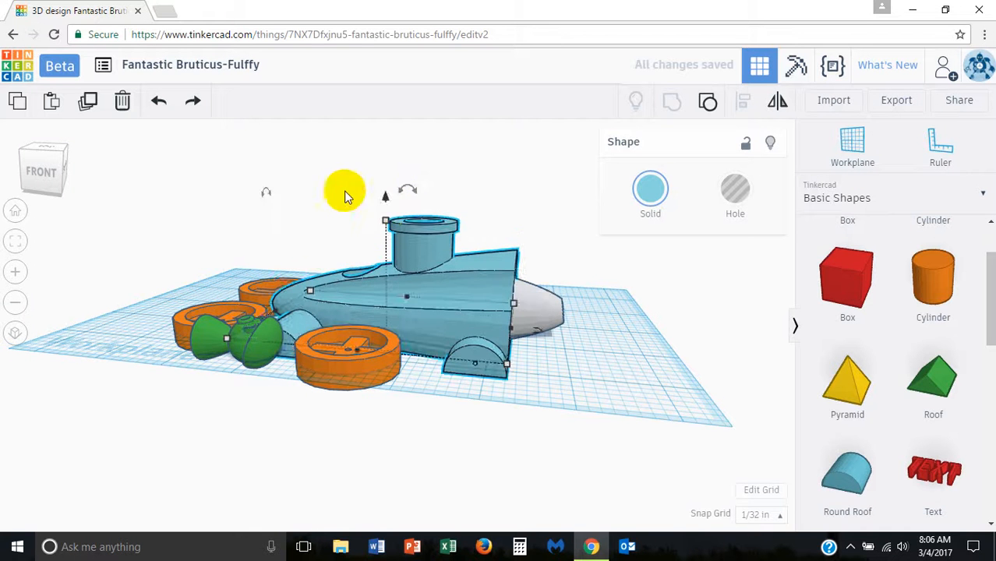
Step: Select all seven shapes and raise them together 0.313 in above the workplane
left_click_drag(178, 189, 576, 449)
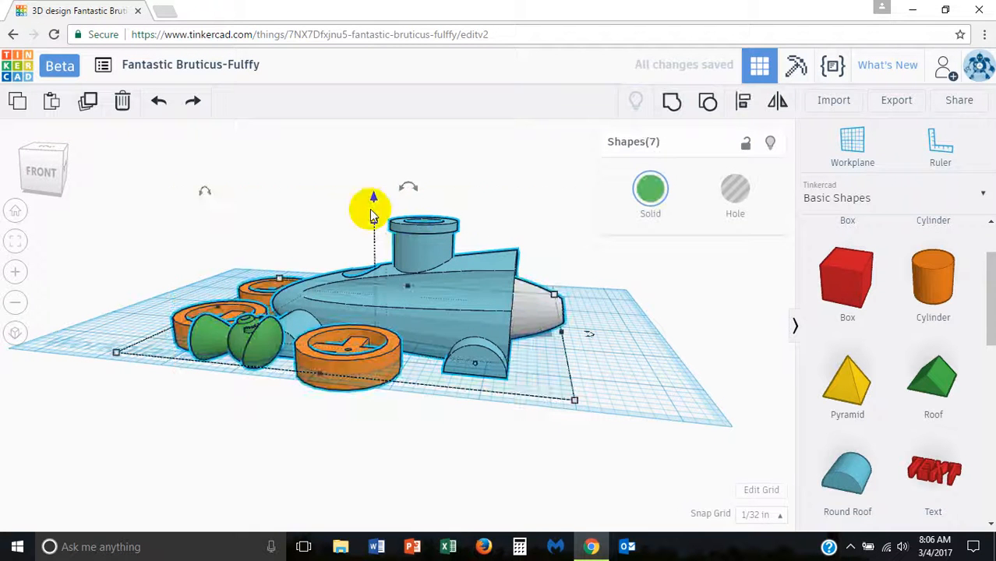
left_click_drag(371, 196, 371, 174)
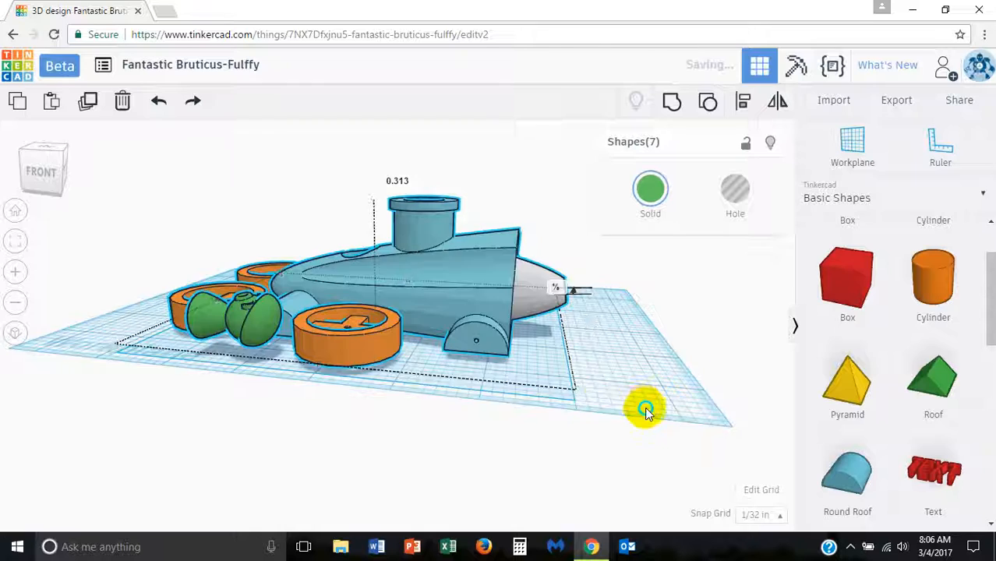
right_click_drag(642, 409, 267, 493)
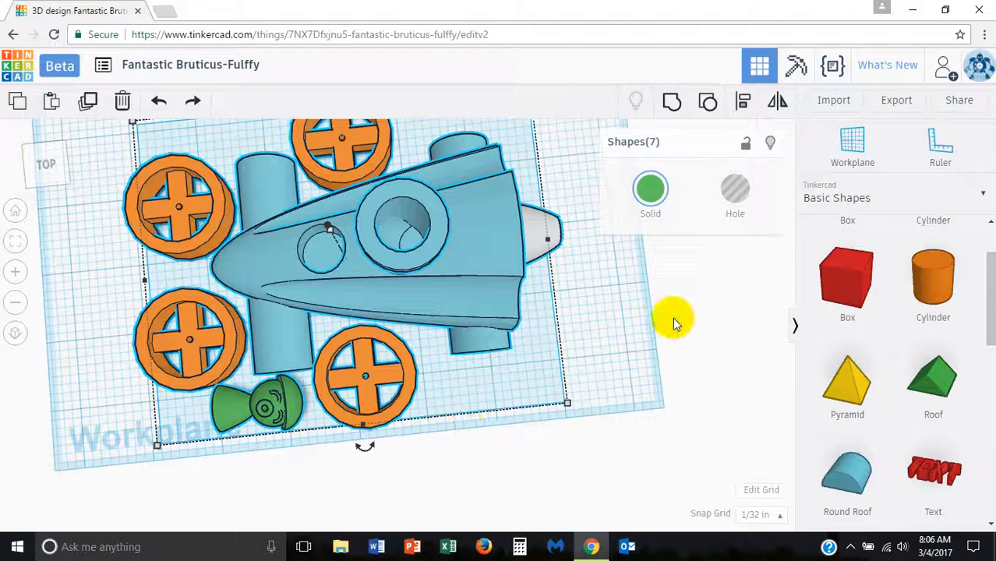
Step: Open the export options for the seven selected shapes
right_click_drag(675, 319, 675, 273)
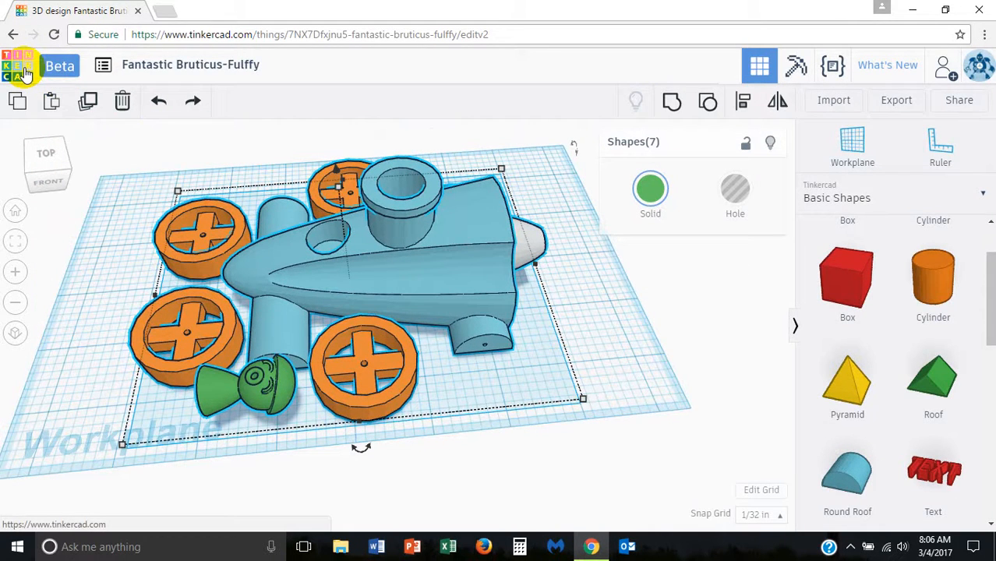
left_click(896, 102)
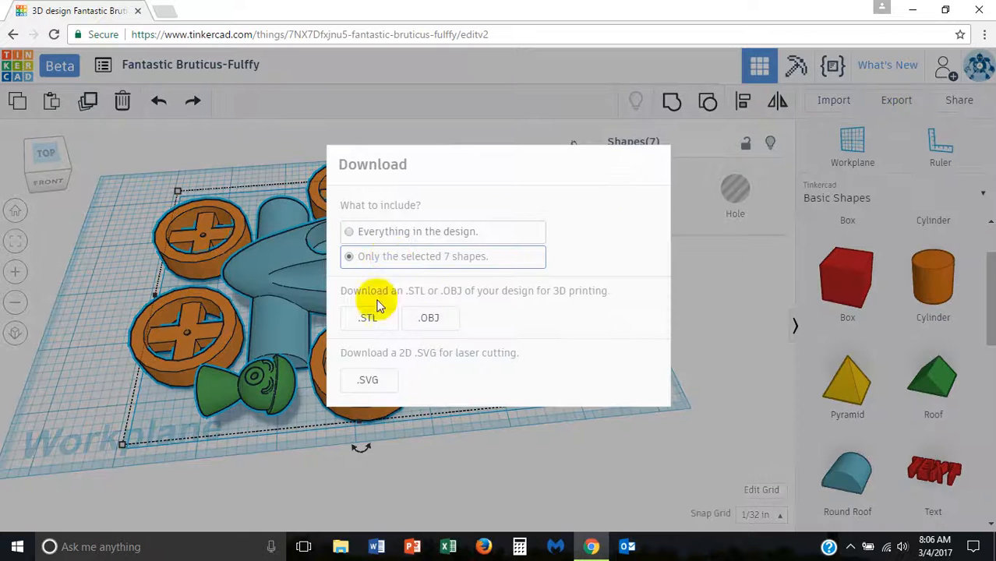